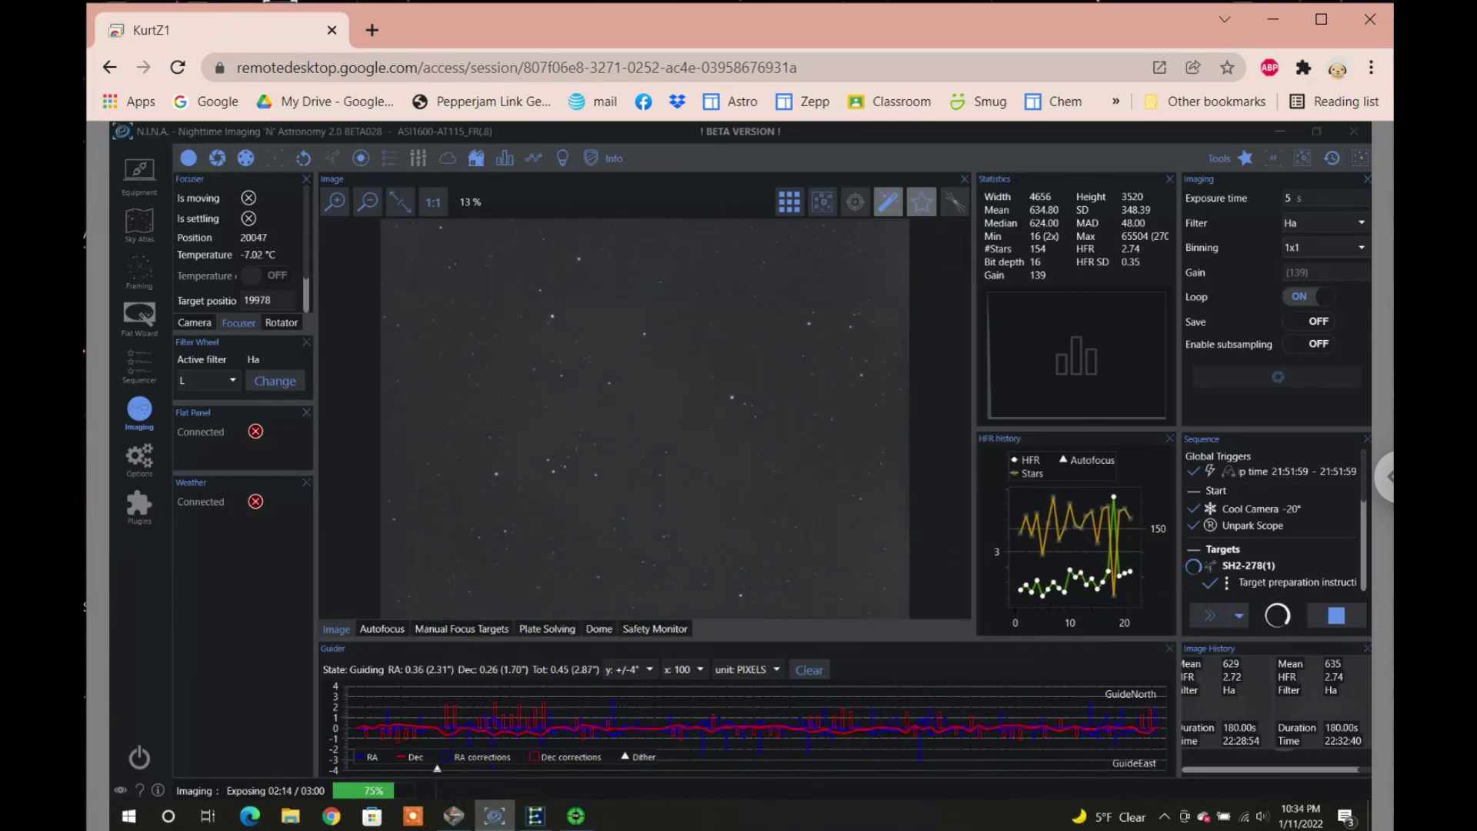
Step: Show the running SH2-278_adv sequence and scroll through its target preparation and imaging instructions
click(139, 377)
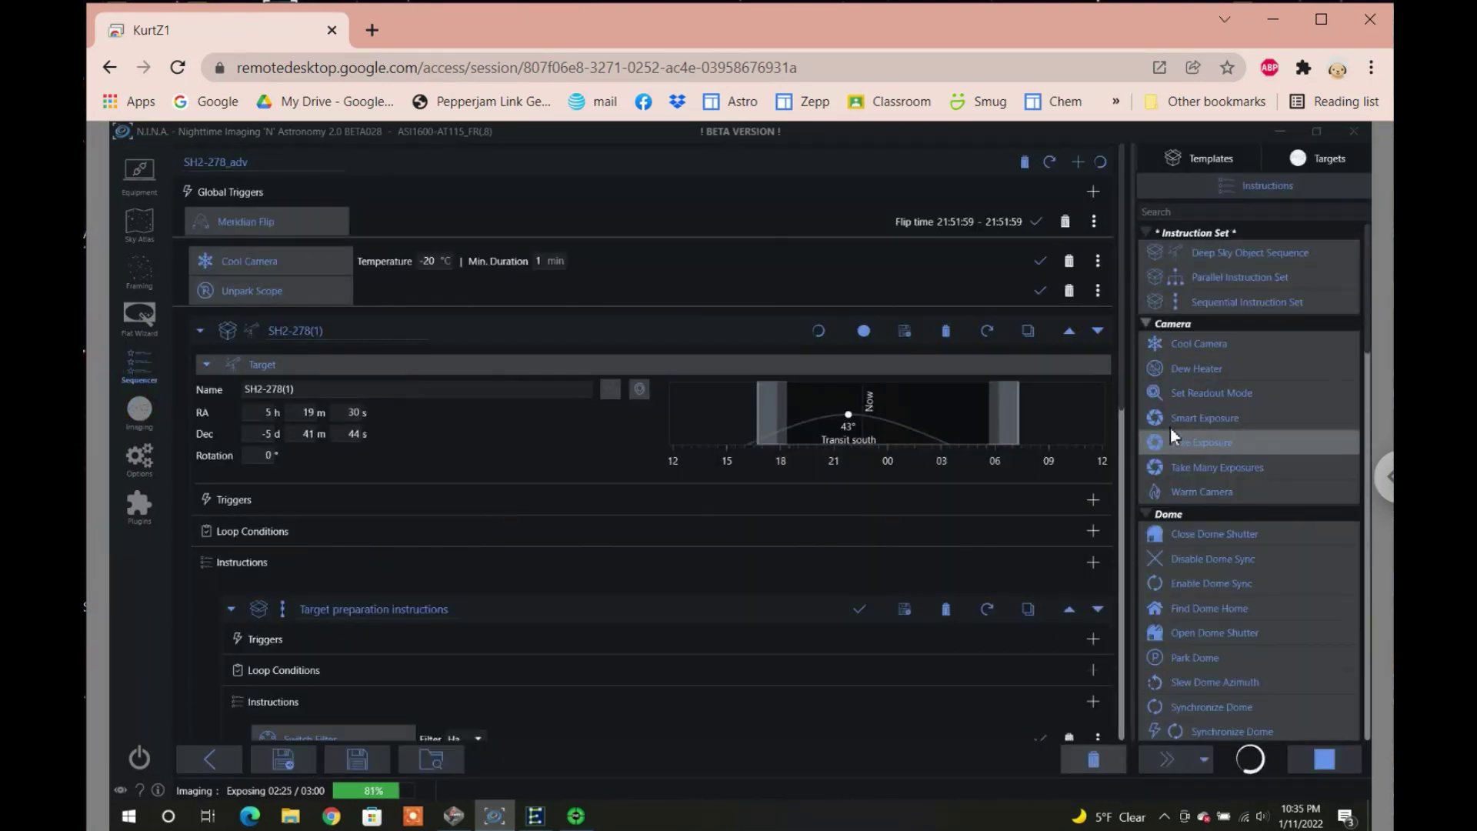
click(1124, 413)
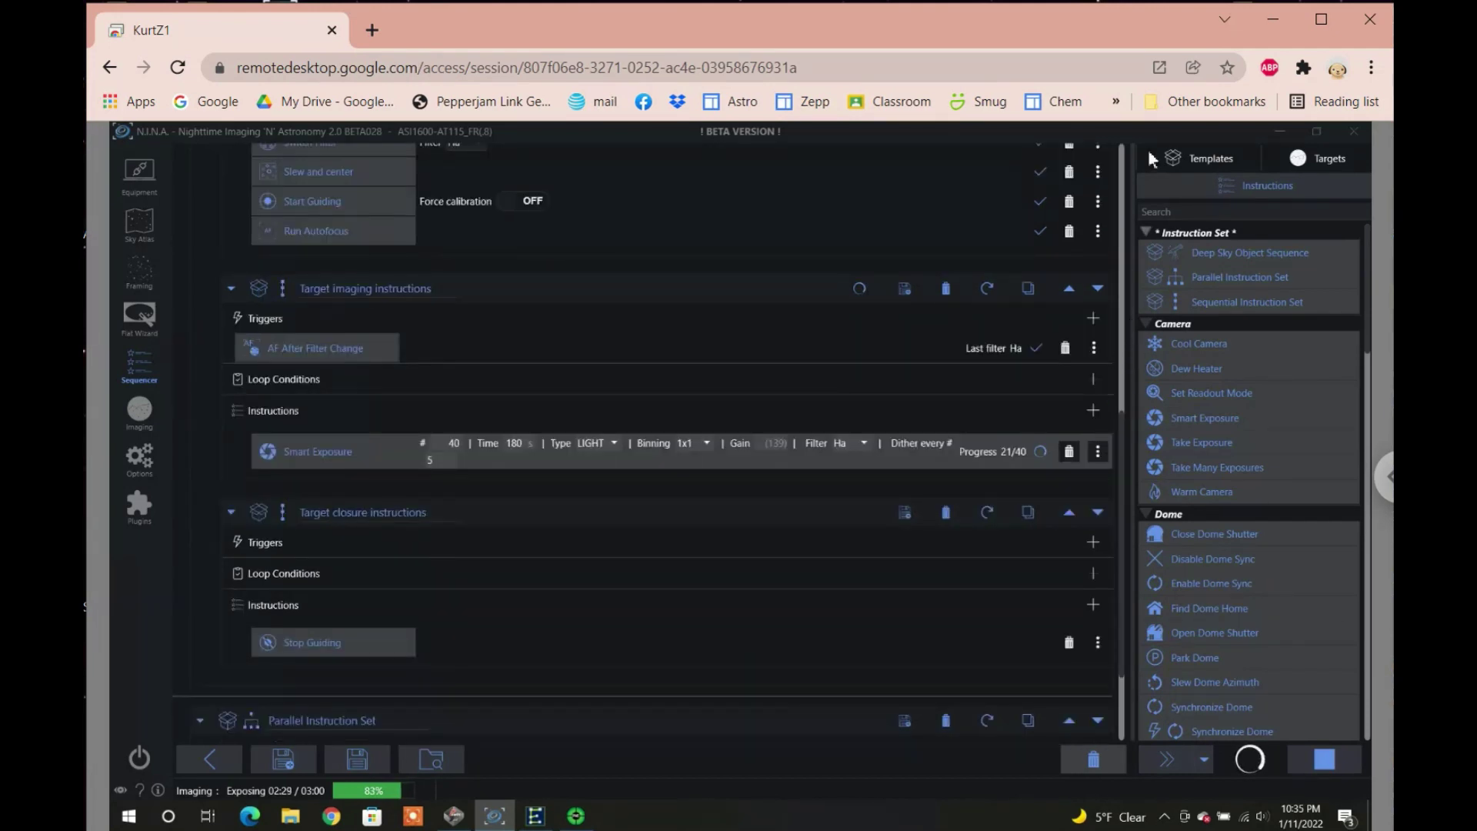
scroll(1120, 180, up, 1)
scroll(1121, 180, up, 10)
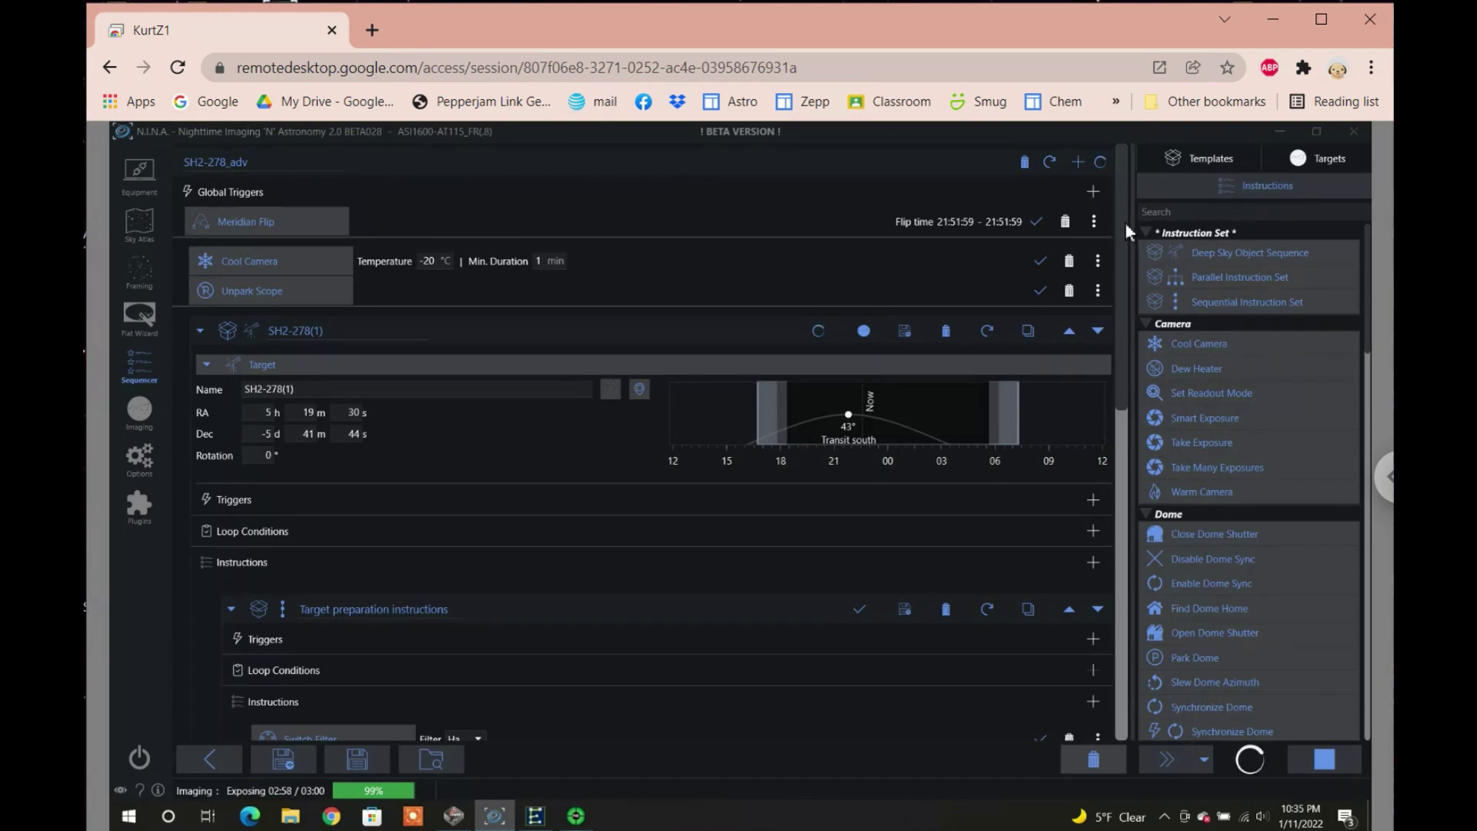
scroll(1125, 224, down, 5)
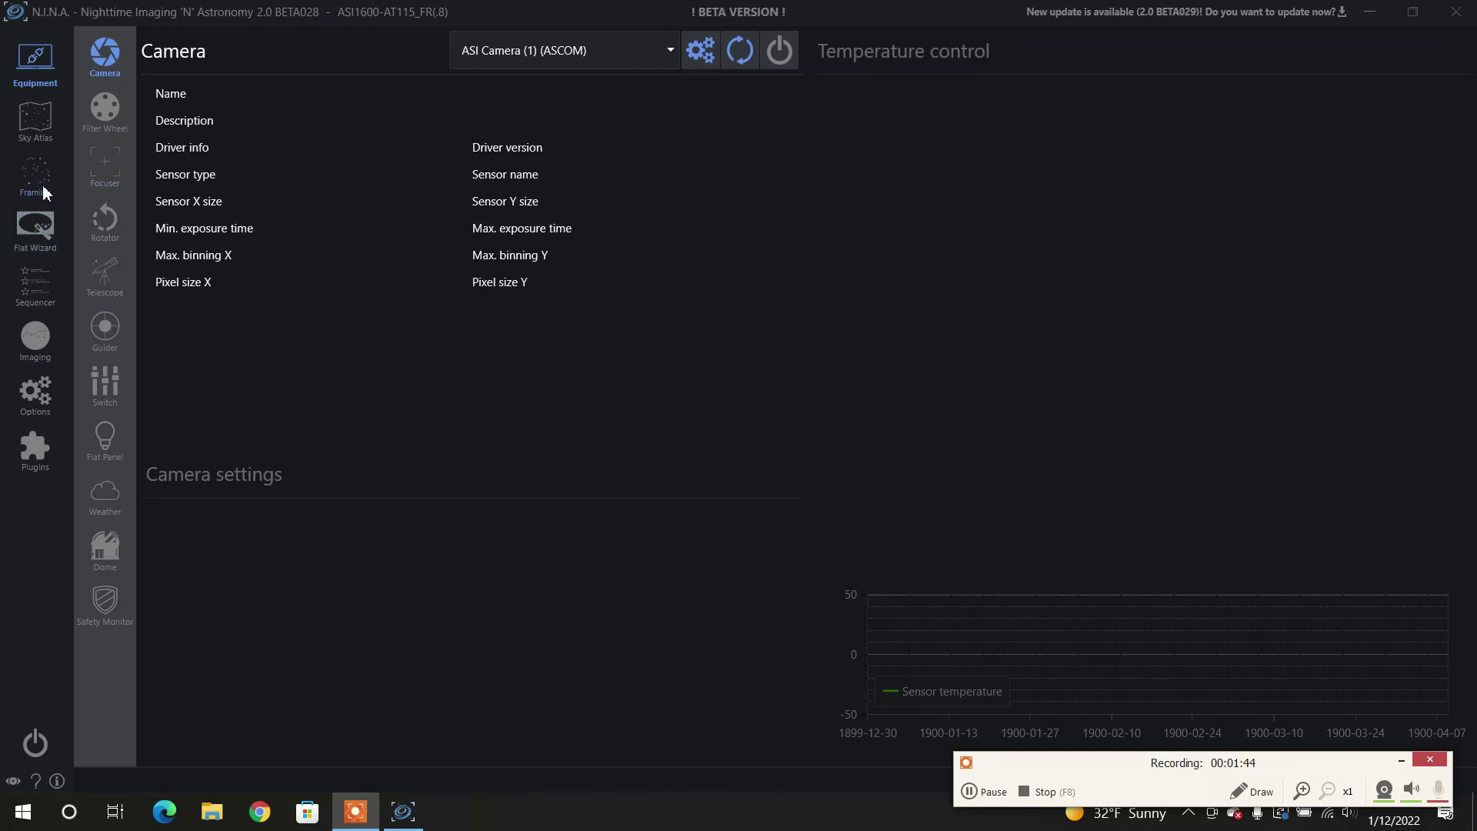
Step: Switch to the Framing assistant and enter Sh2-278-b as the object name
click(44, 192)
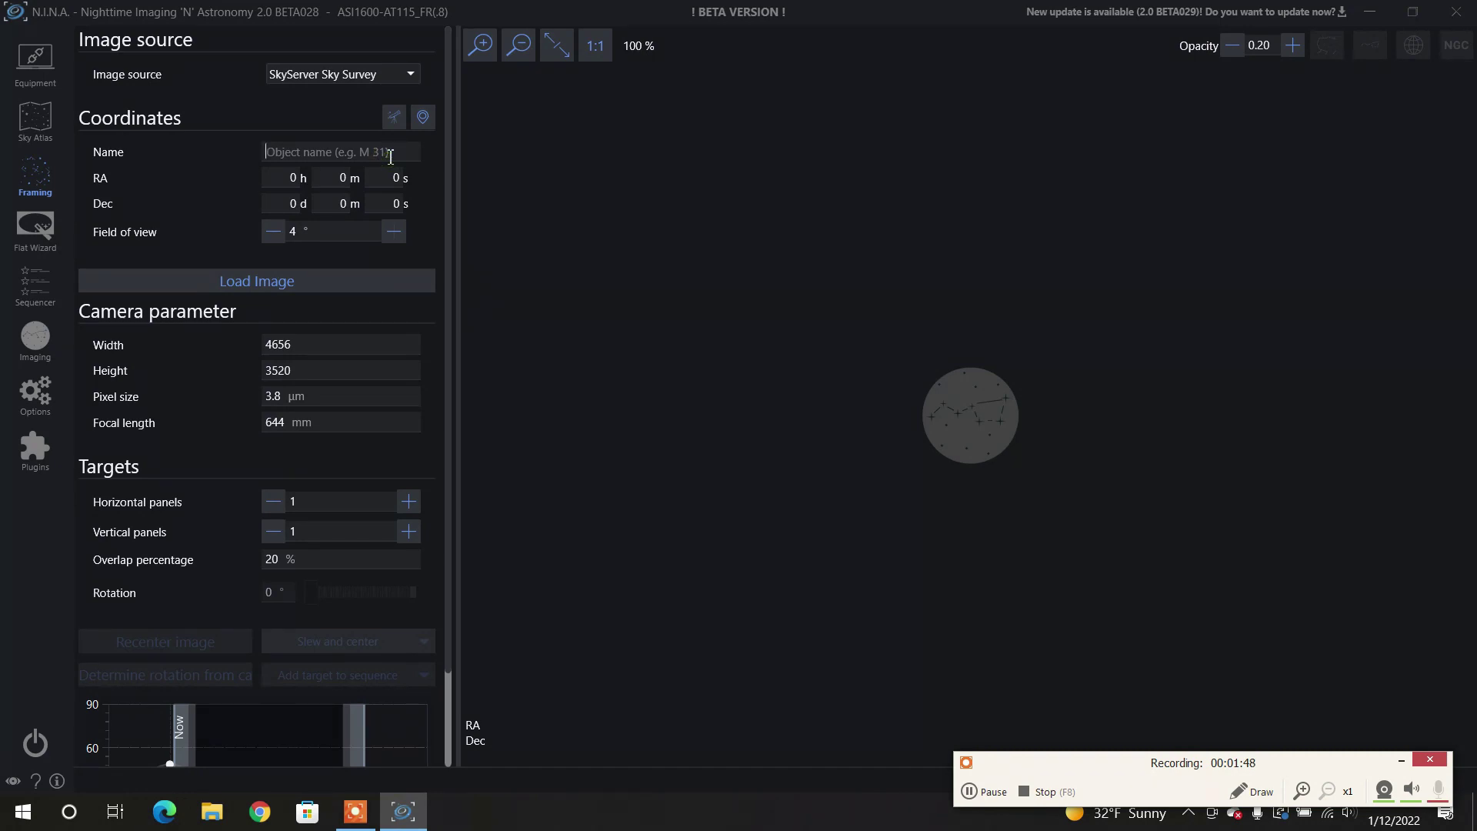
text(Sh2-)
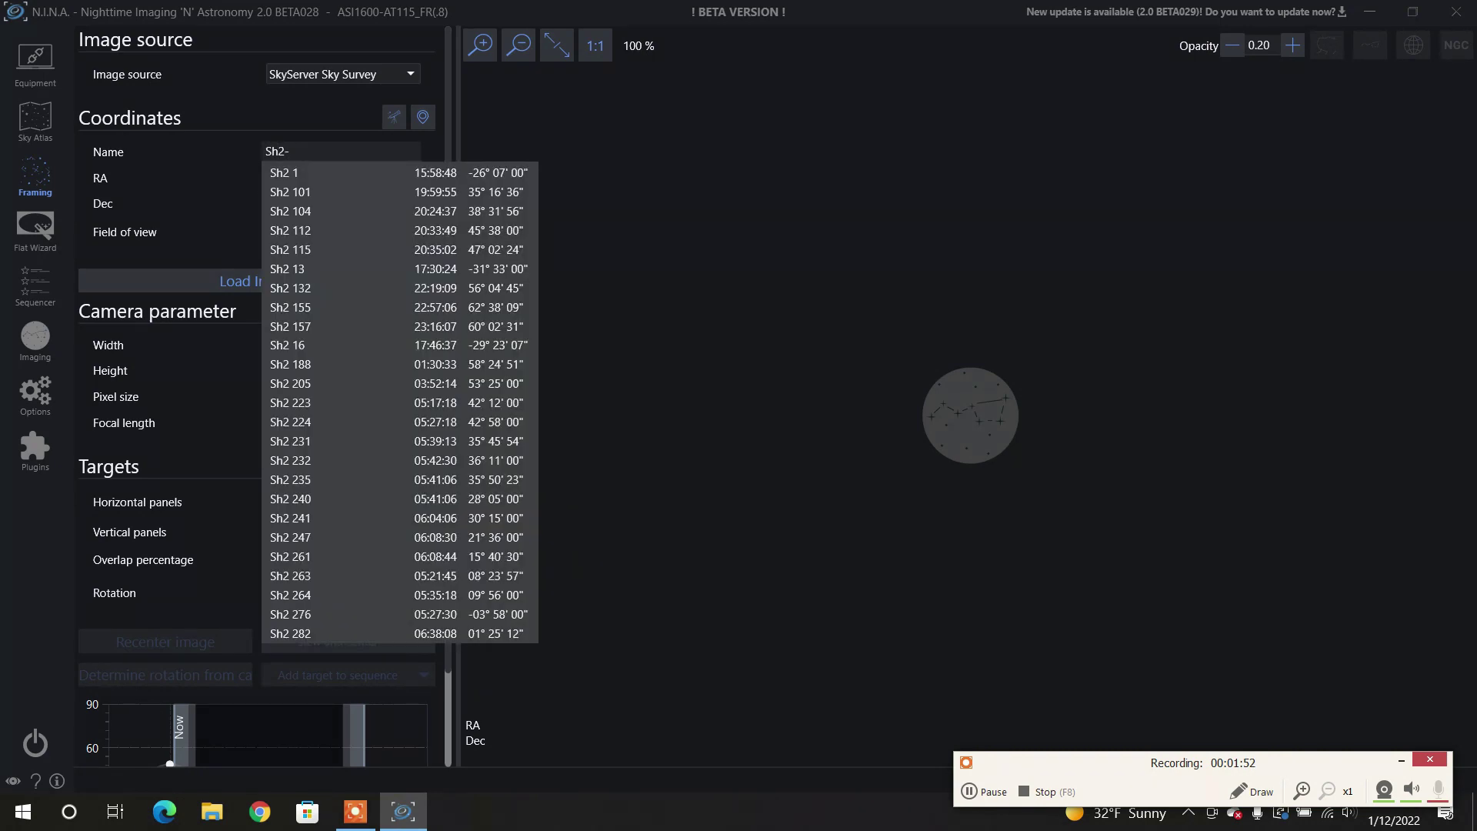
text(278)
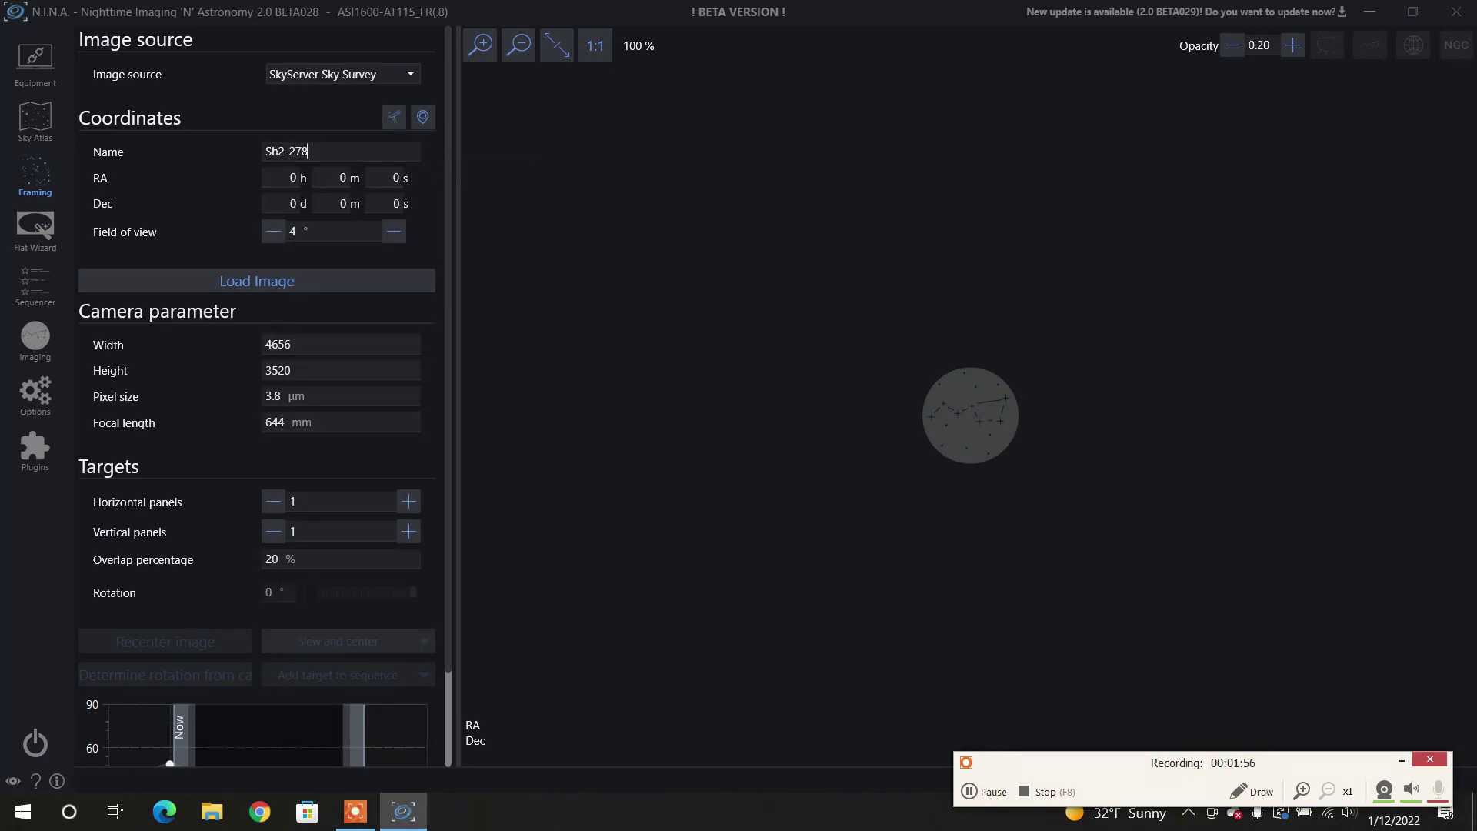
text(-b)
Step: Load the sky survey image, fit it to view, and set RA to 5h 19m 30s
click(278, 285)
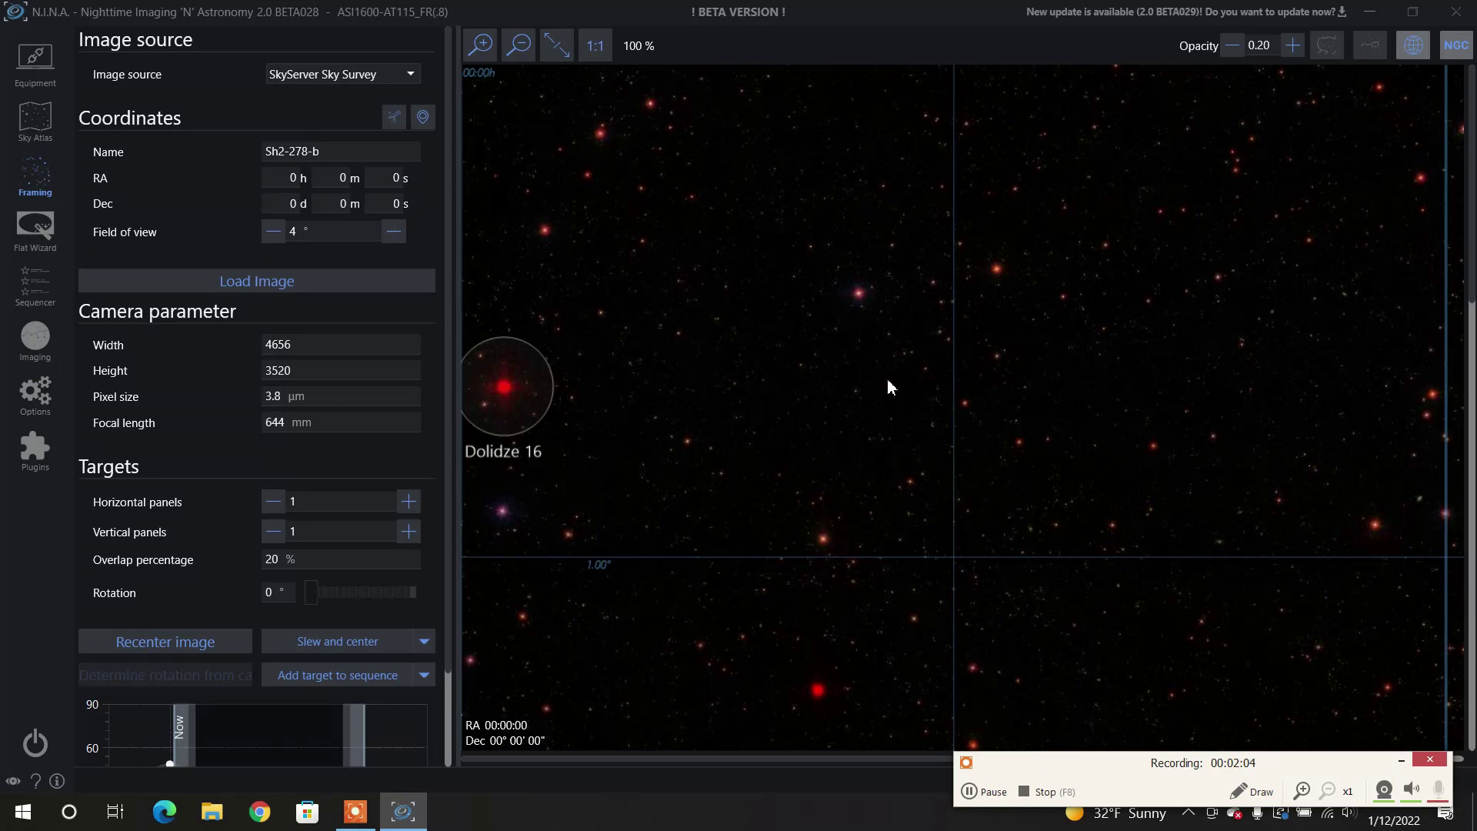
click(556, 46)
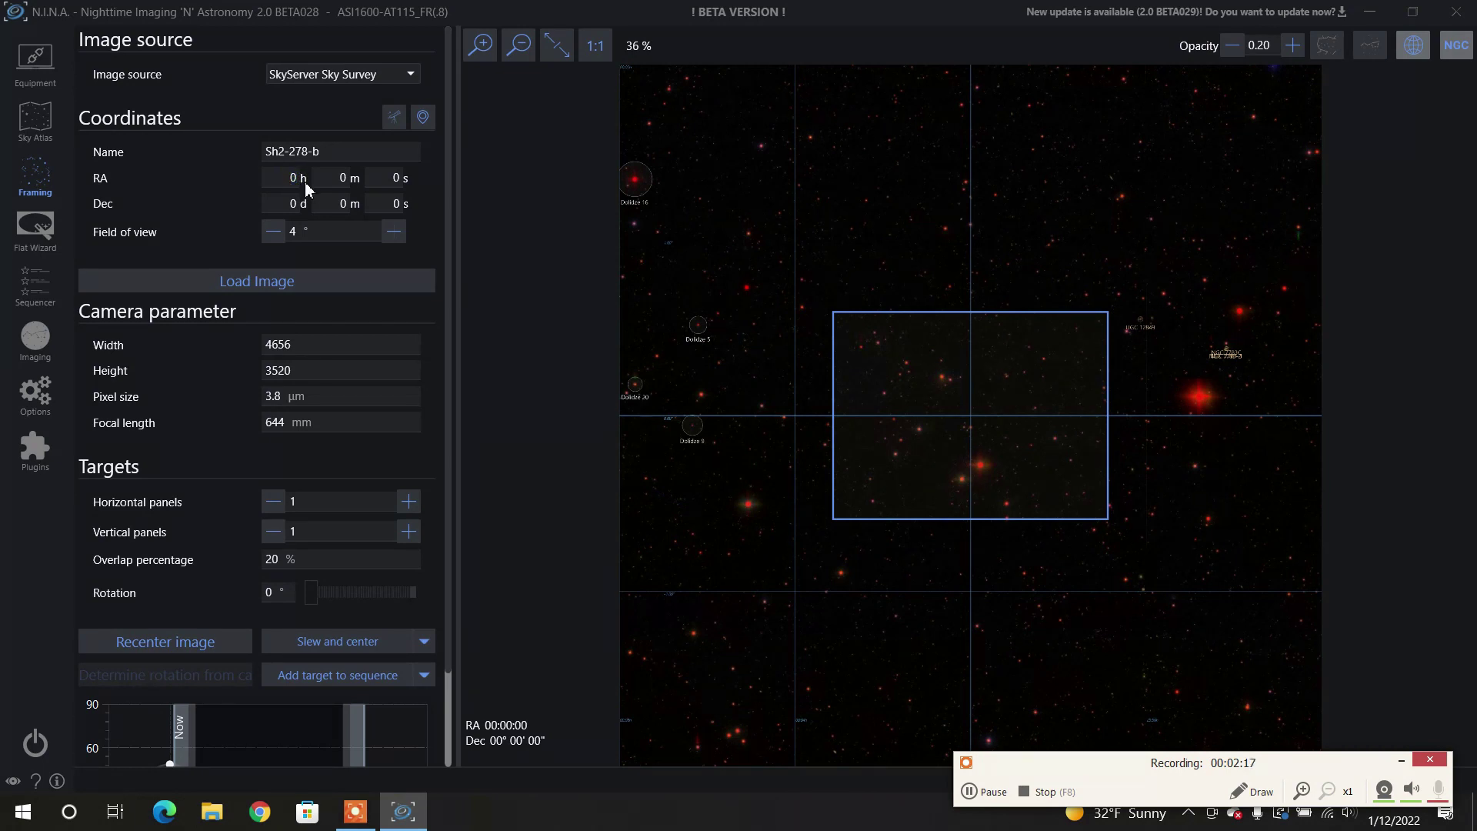
text(5)
click(343, 178)
text(19)
click(394, 177)
text(30)
Step: Set Dec to -5° 41' 44" and reload the survey image at these coordinates
click(290, 204)
text(-5)
click(343, 204)
text(41 m )
text(44)
click(280, 275)
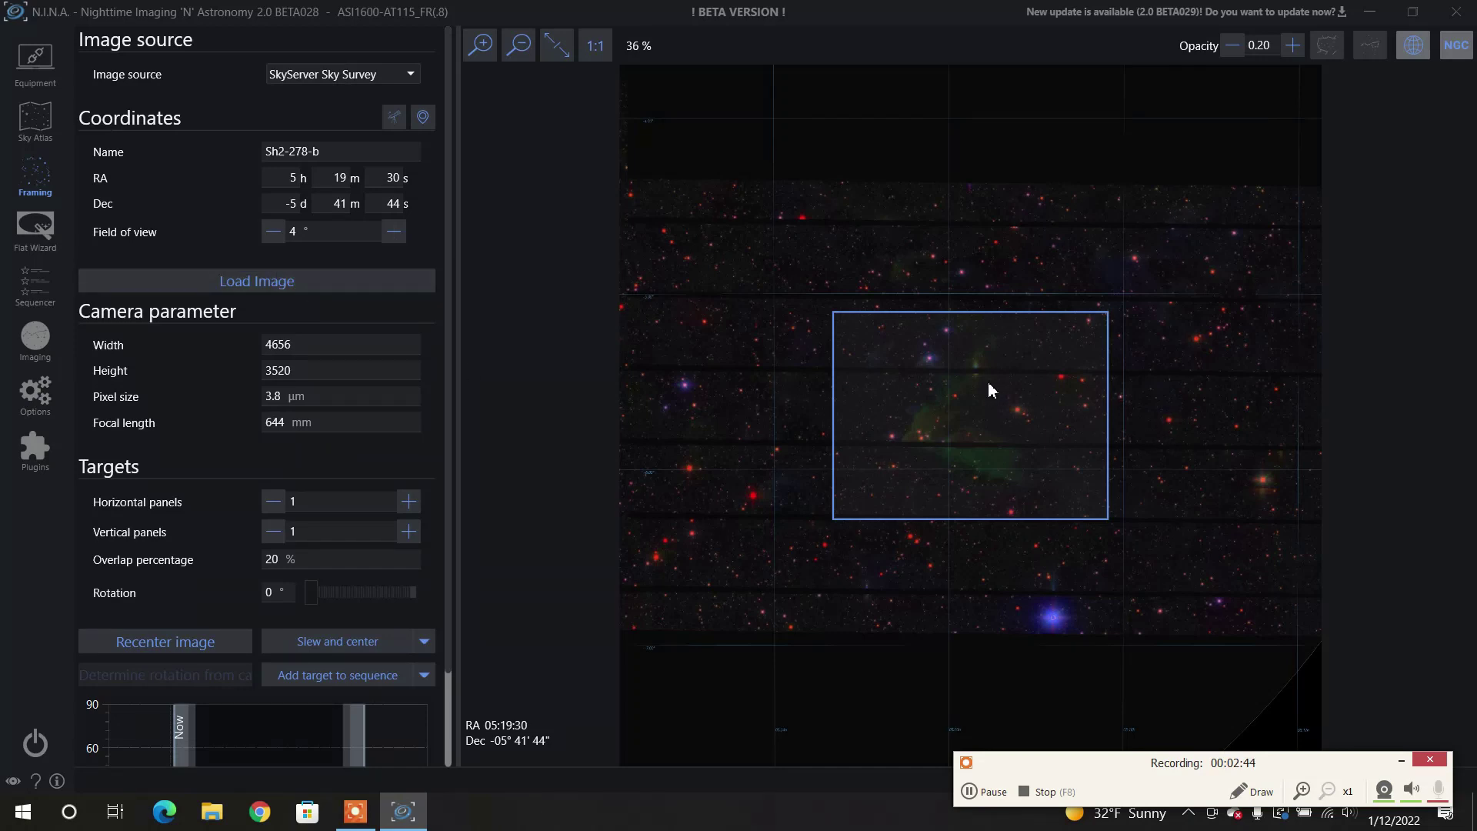
Step: Send the framed target to the Simple Sequencer as target SH2-278a
click(316, 688)
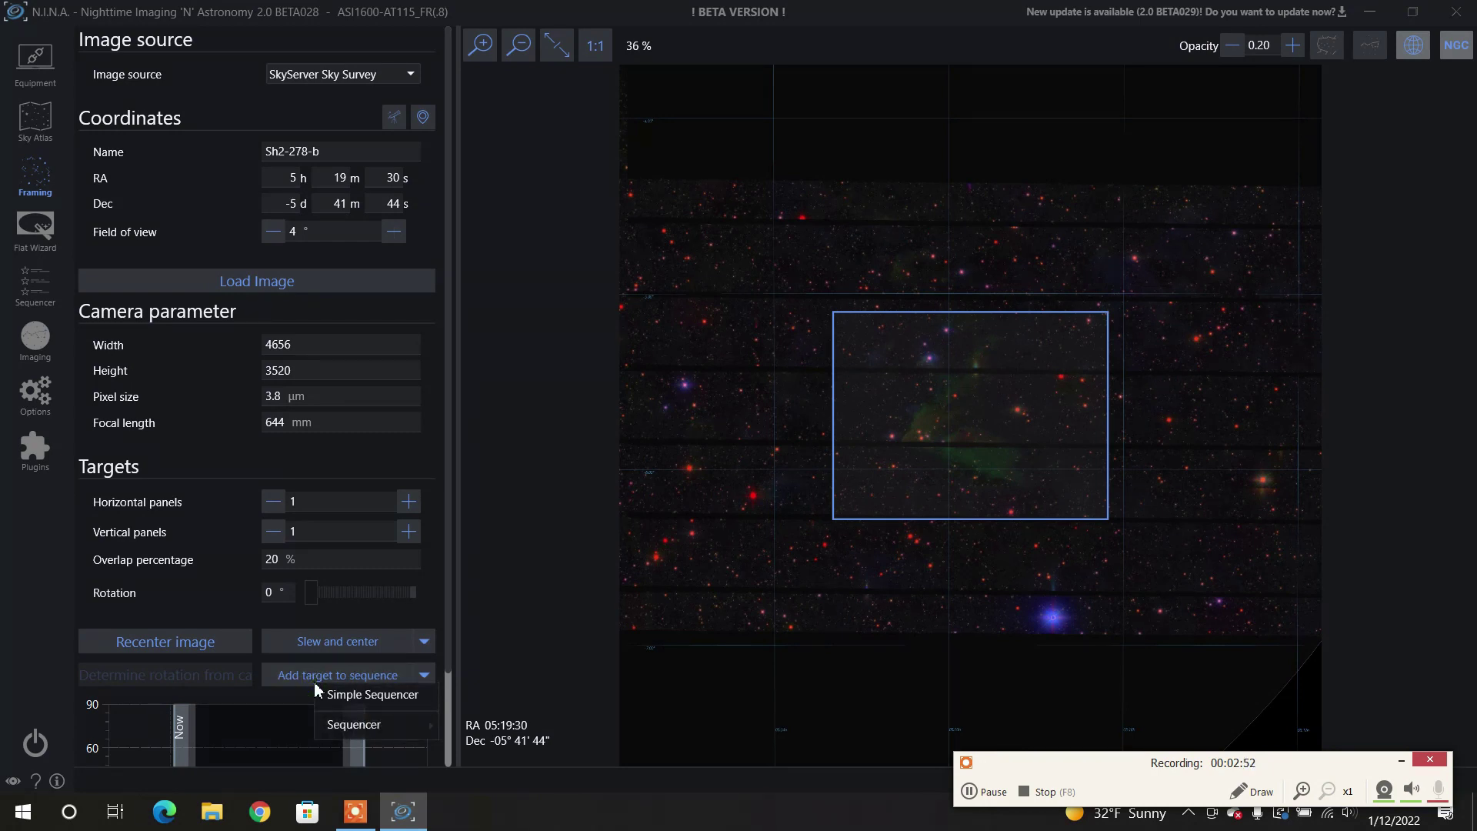
click(365, 696)
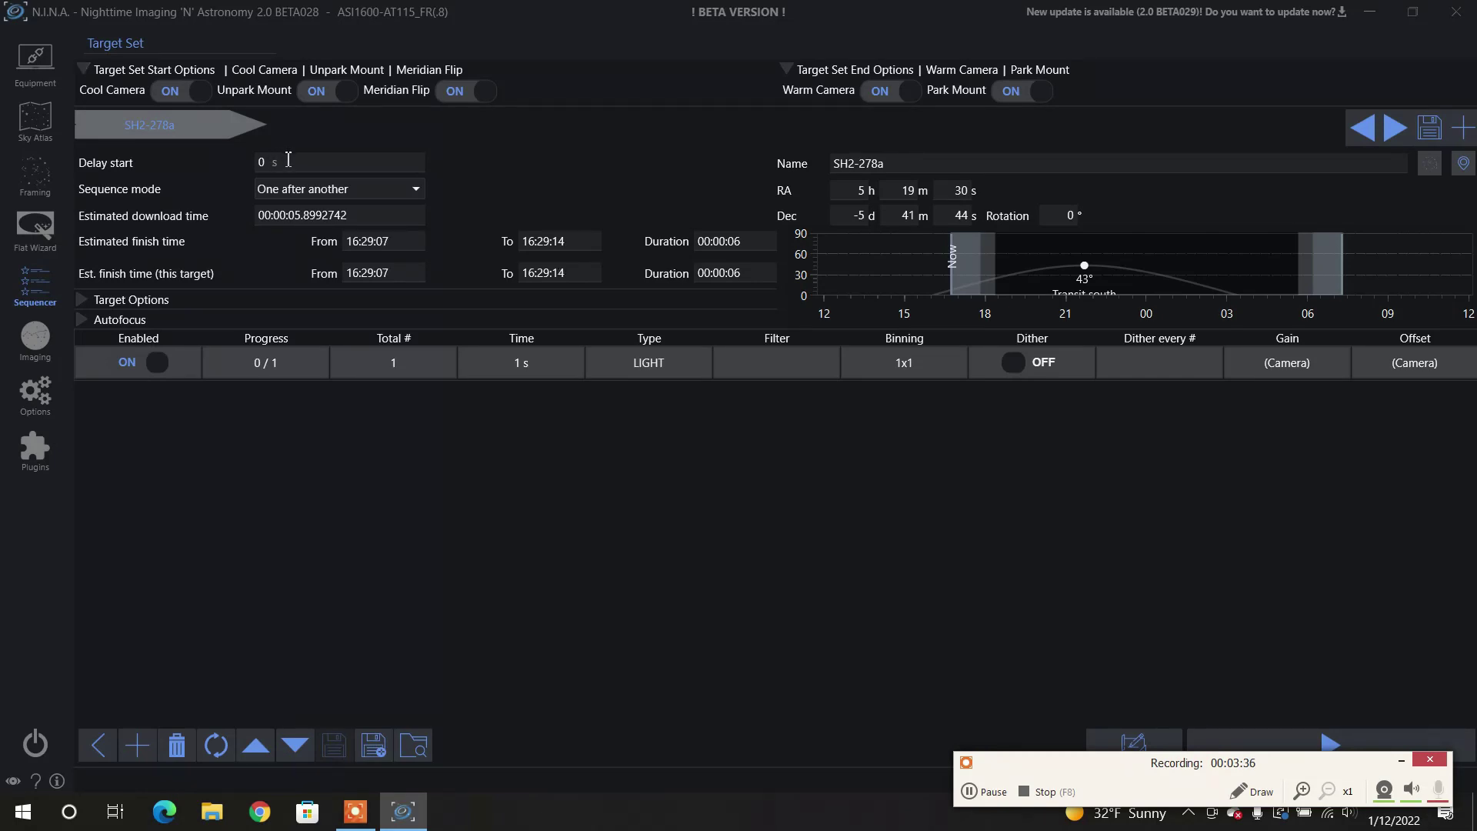
click(414, 200)
Step: Keep one-after-another mode and enable Slew to target, Center target and Start guiding
click(414, 199)
click(81, 300)
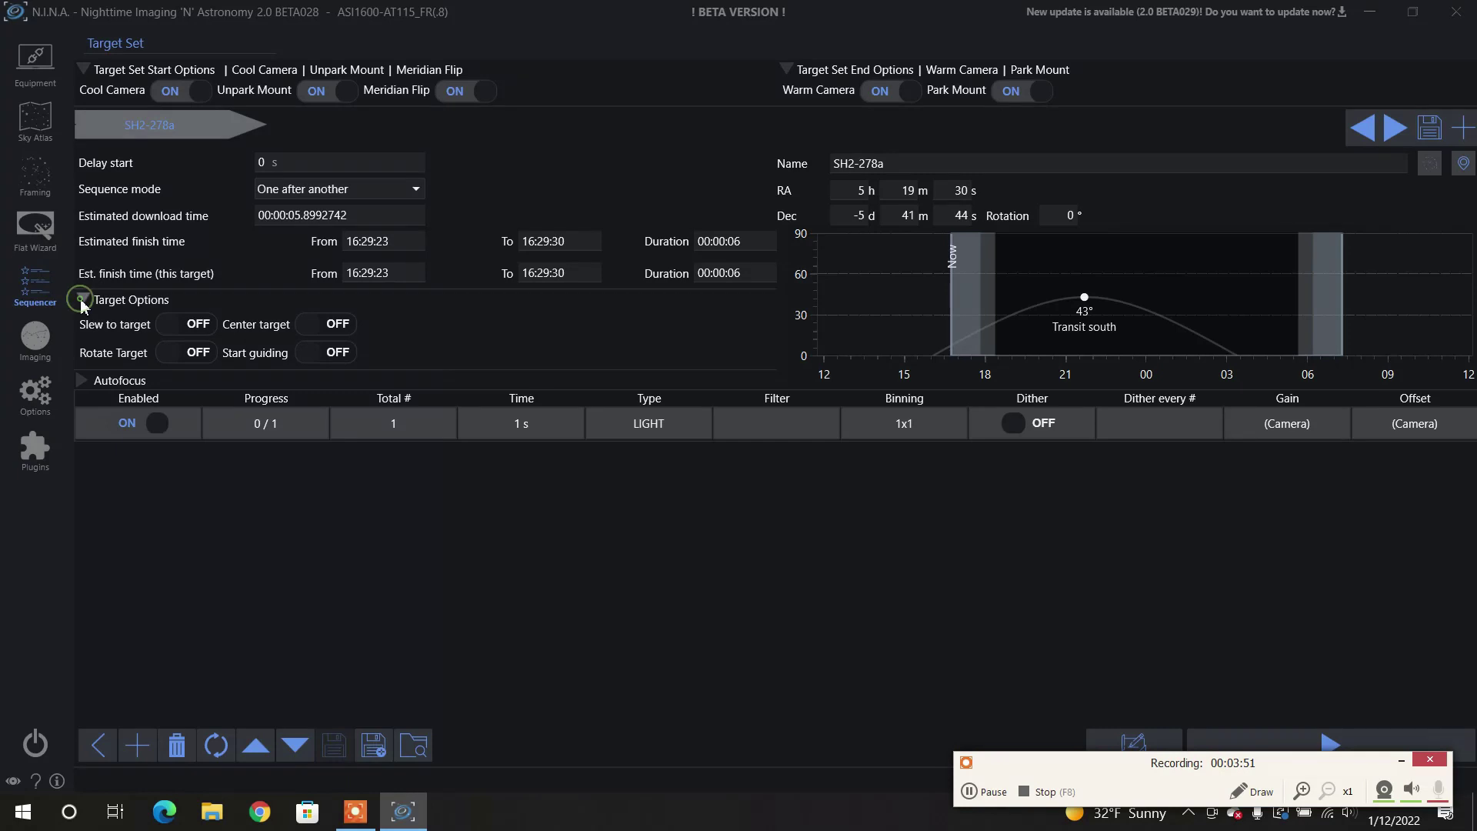
click(194, 329)
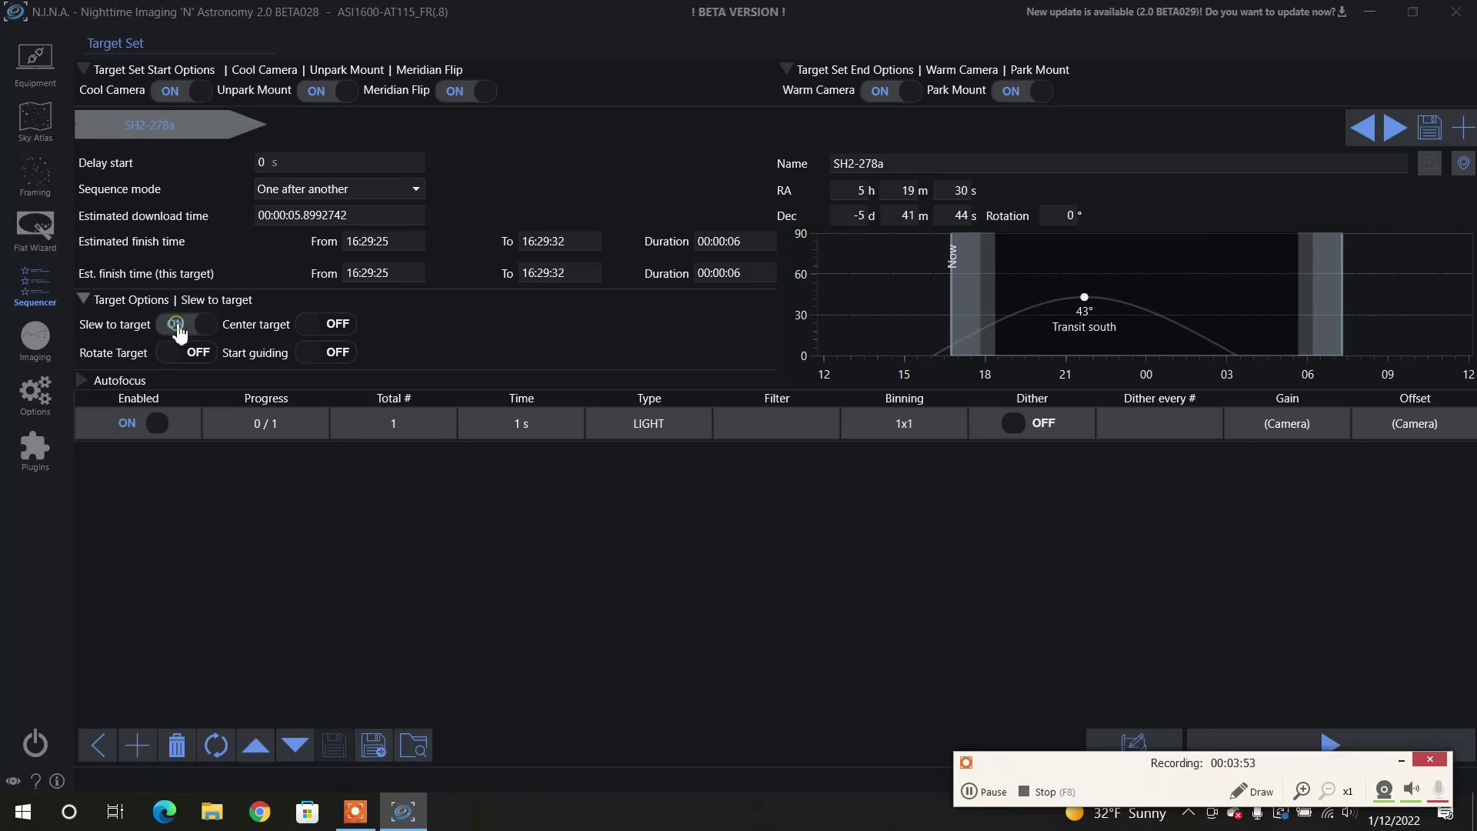
click(335, 327)
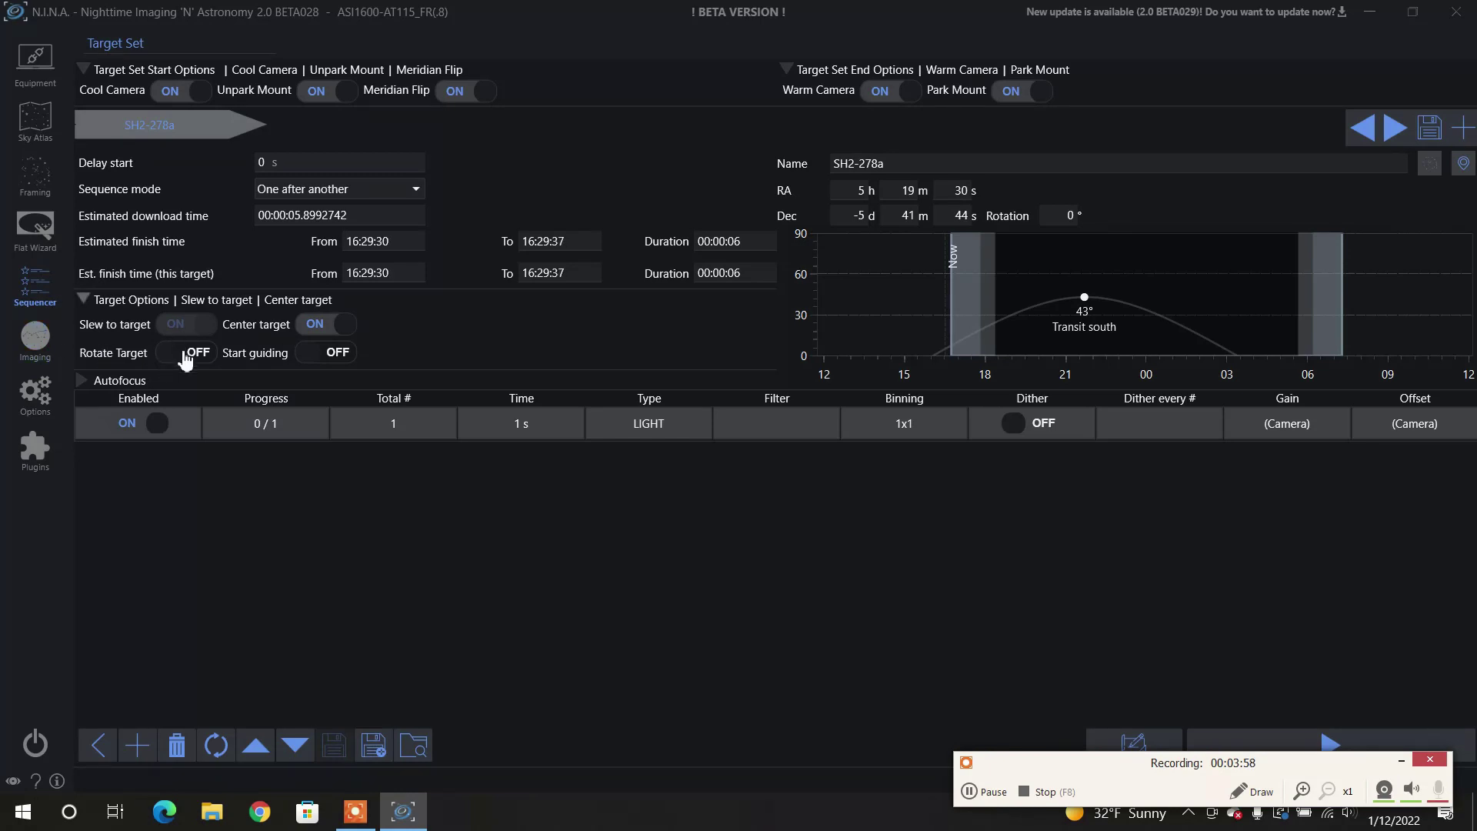
click(313, 358)
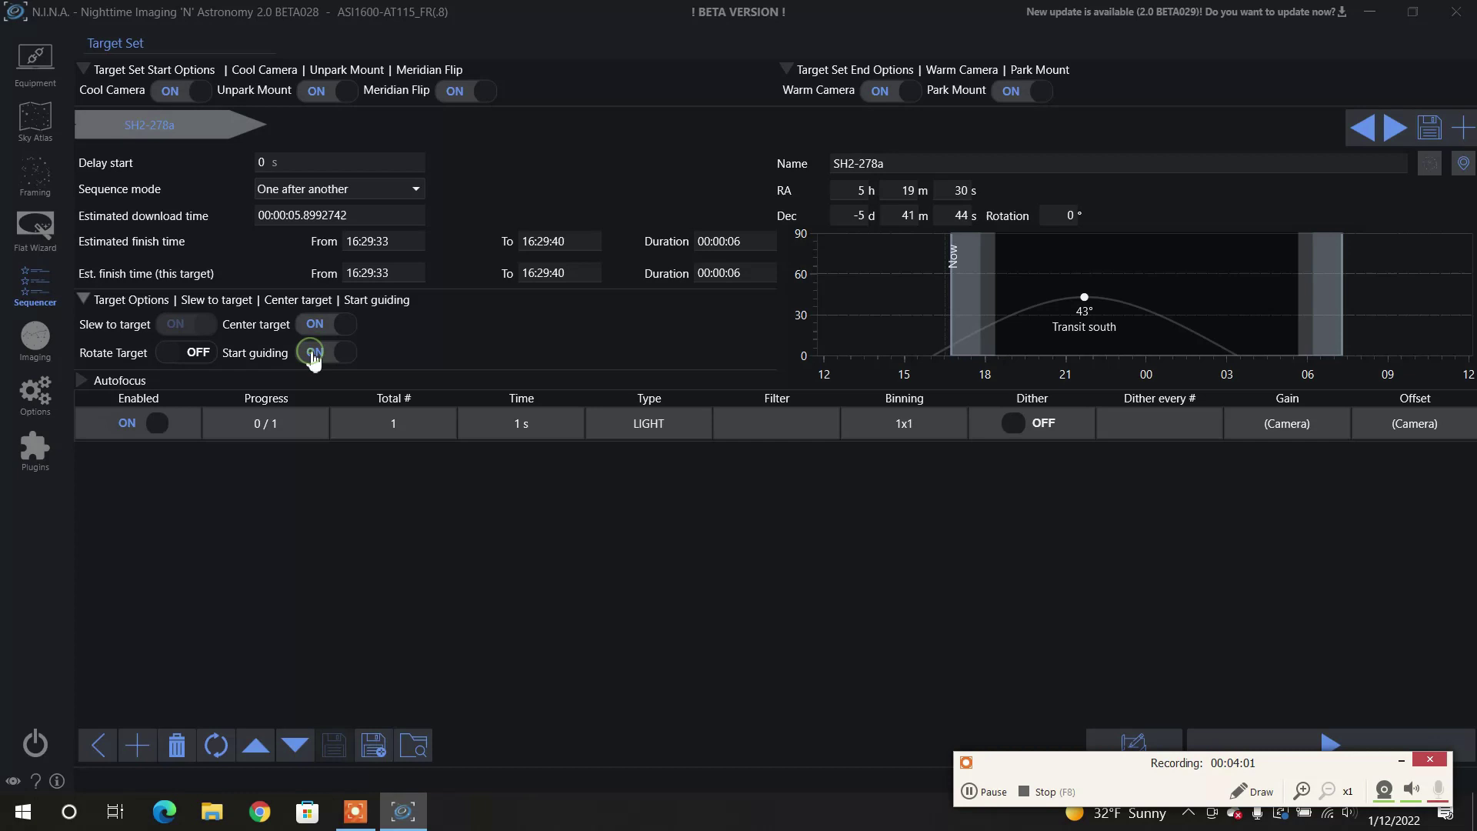
click(82, 380)
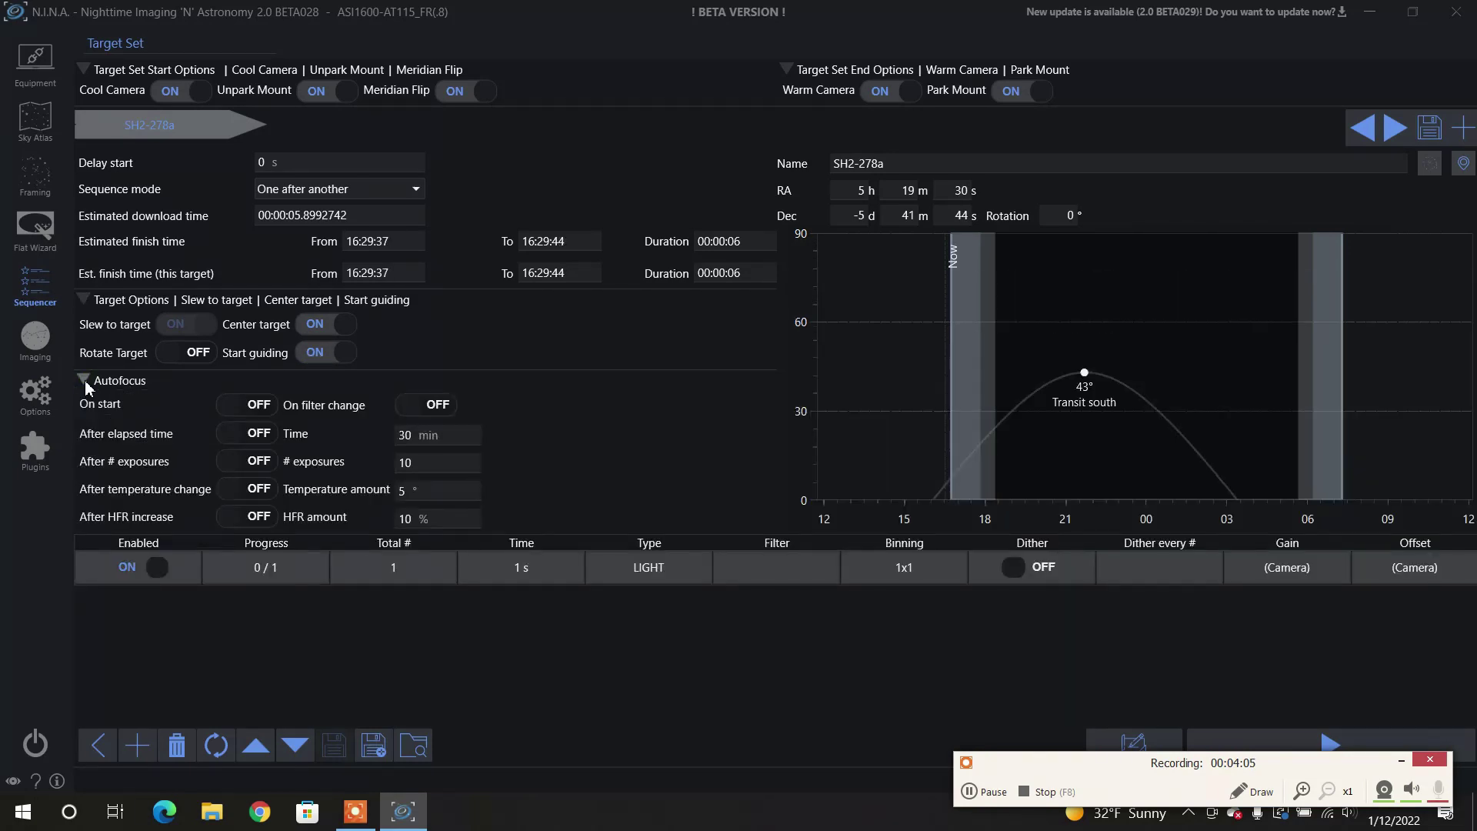
Step: Turn on the On start, On filter change and After HFR increase triggers, with HFR amount 20
click(240, 410)
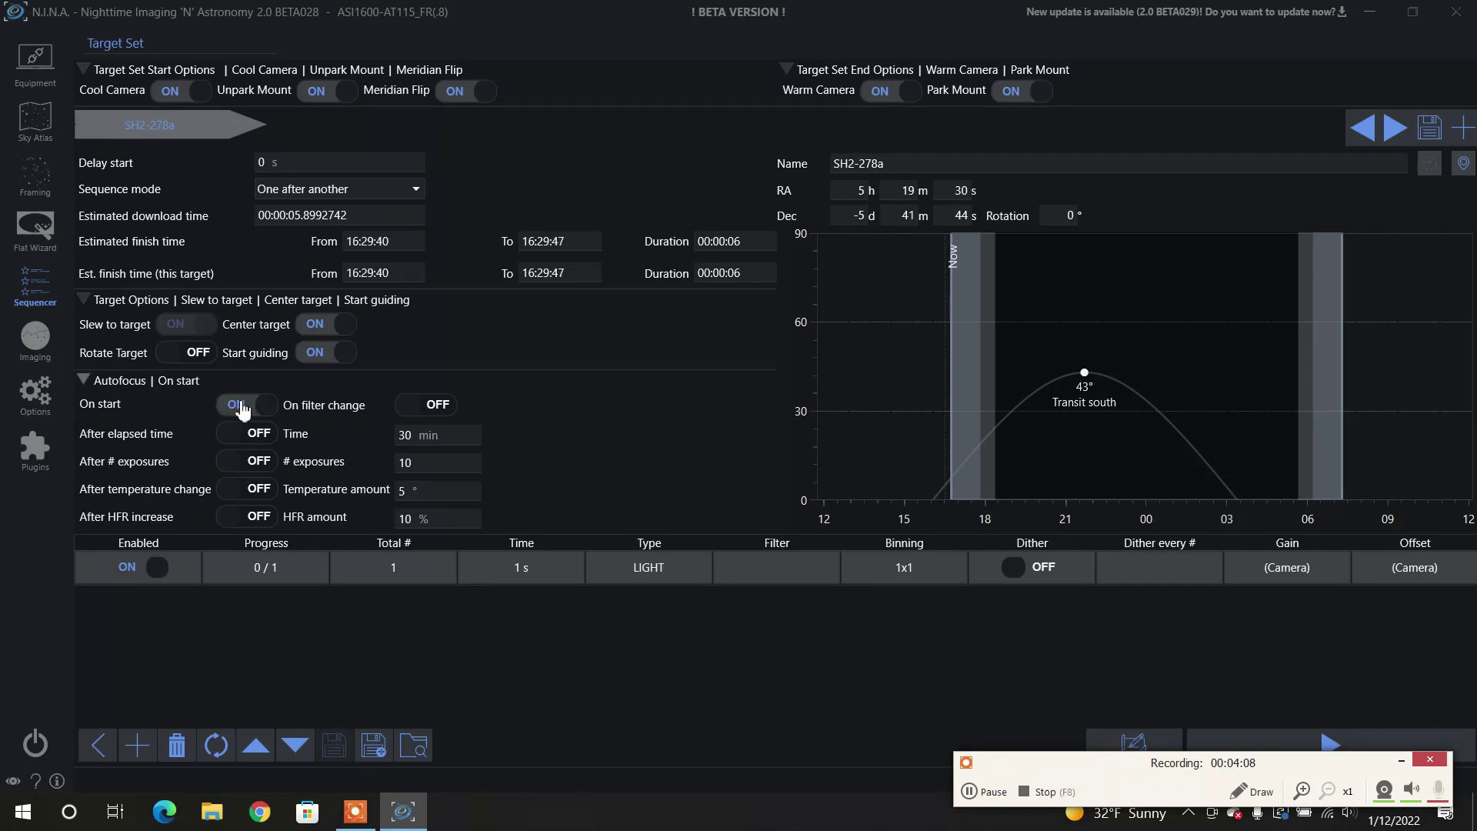
click(409, 412)
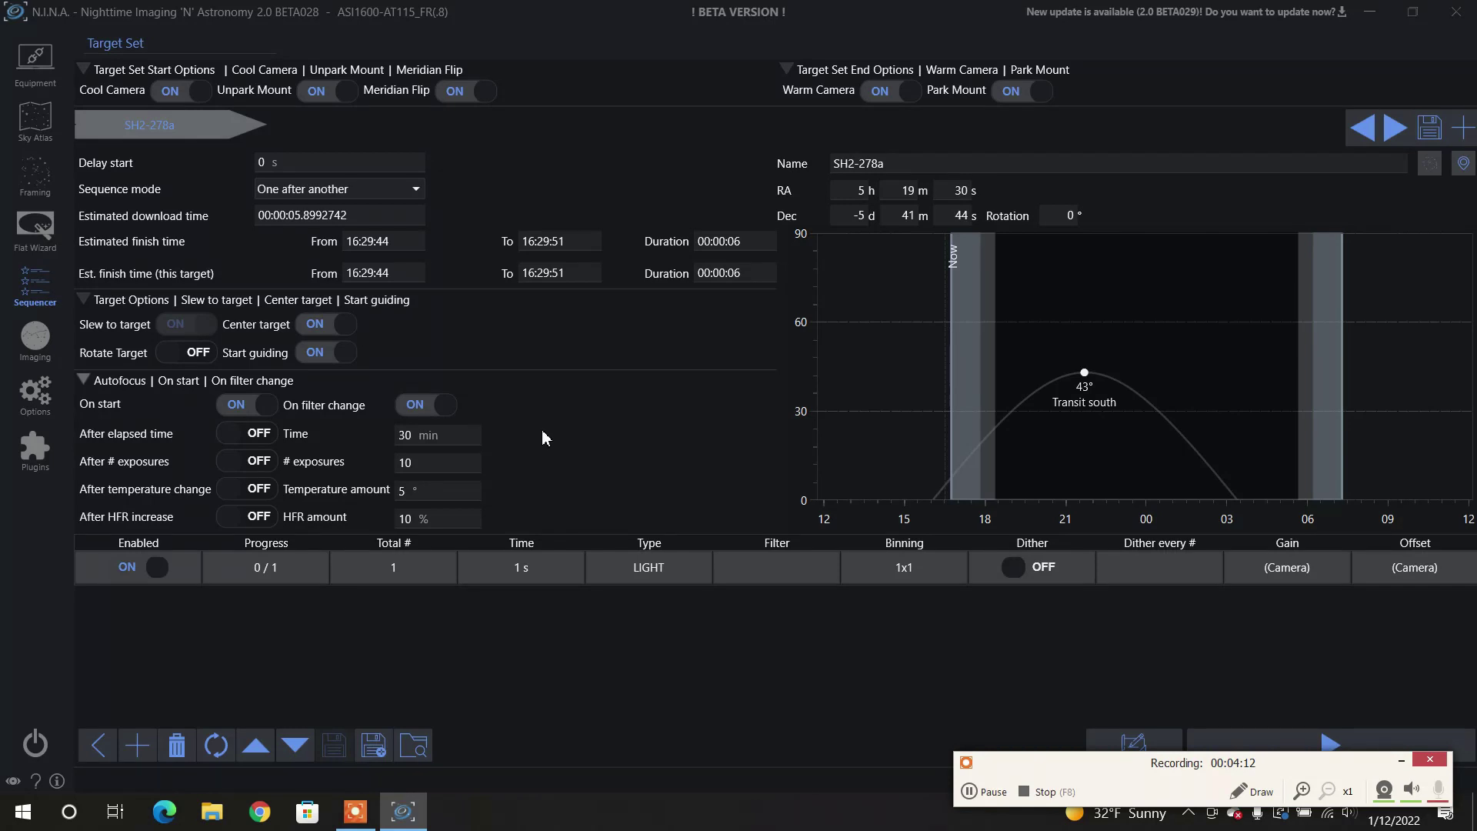
click(240, 521)
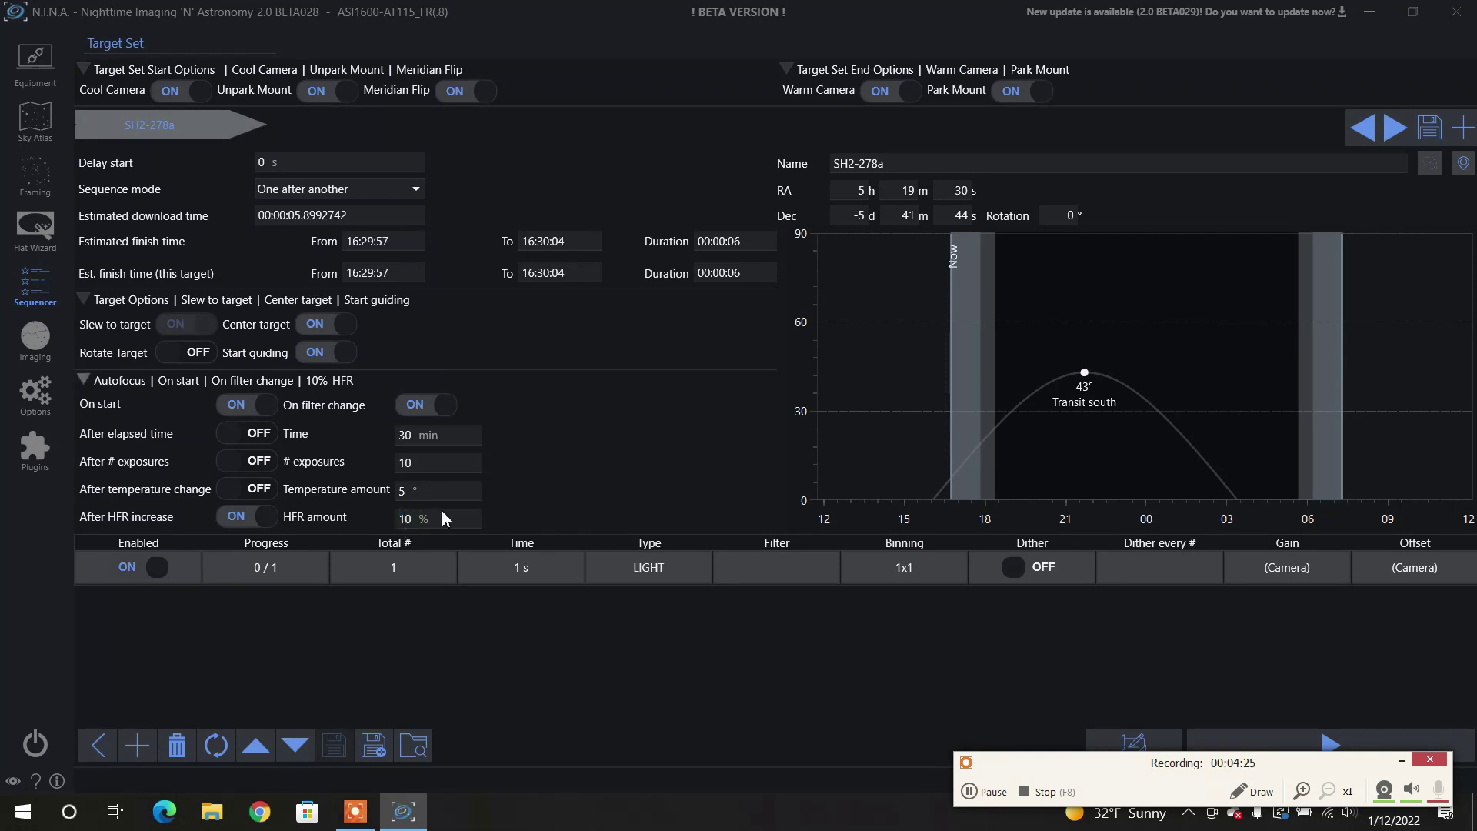
key(BackSpace)
key(BackSpace)
text(20)
Step: Set the light row to 20 exposures of 180 s each
click(522, 568)
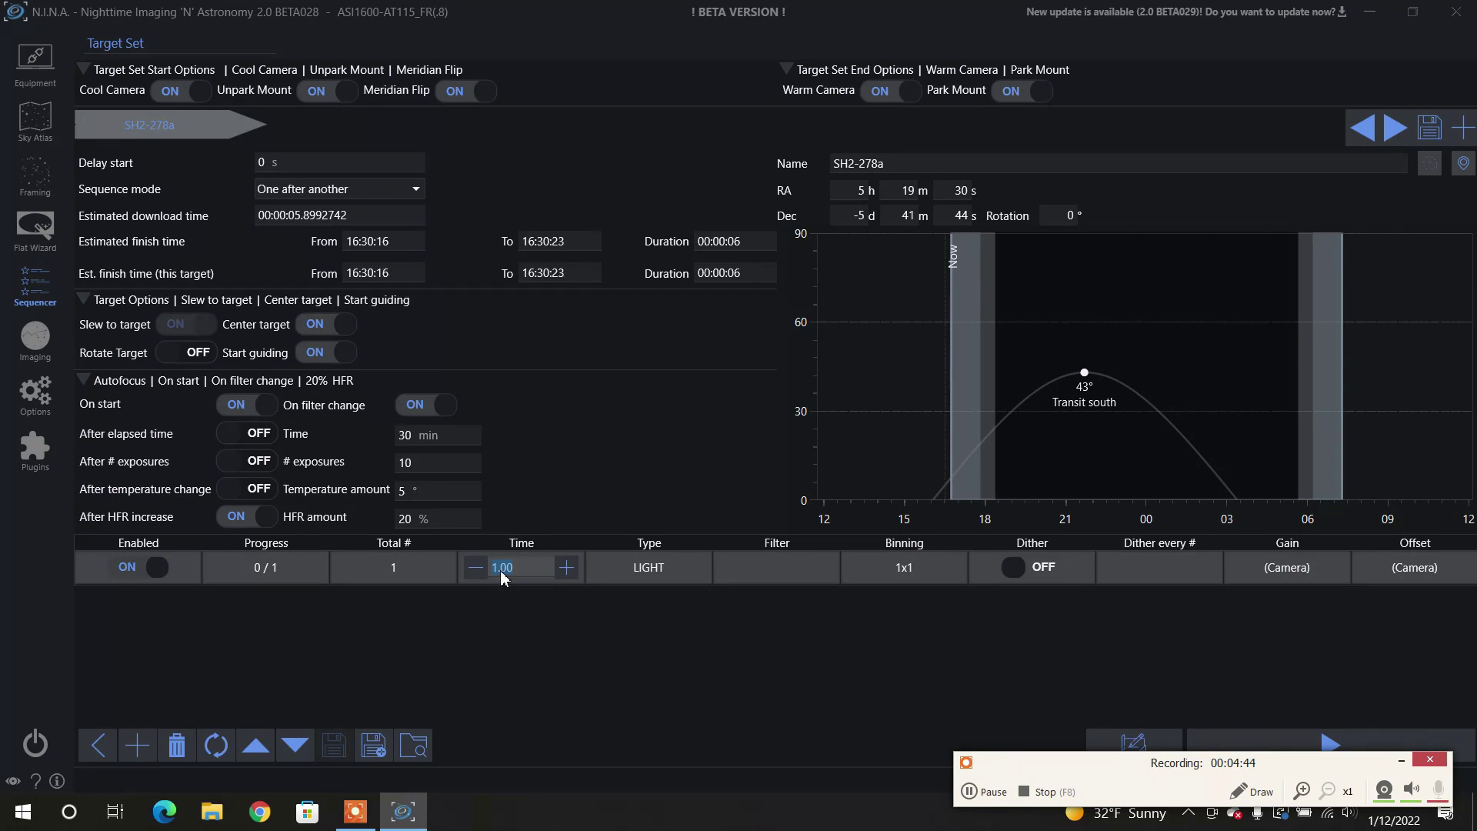
text(180)
click(400, 567)
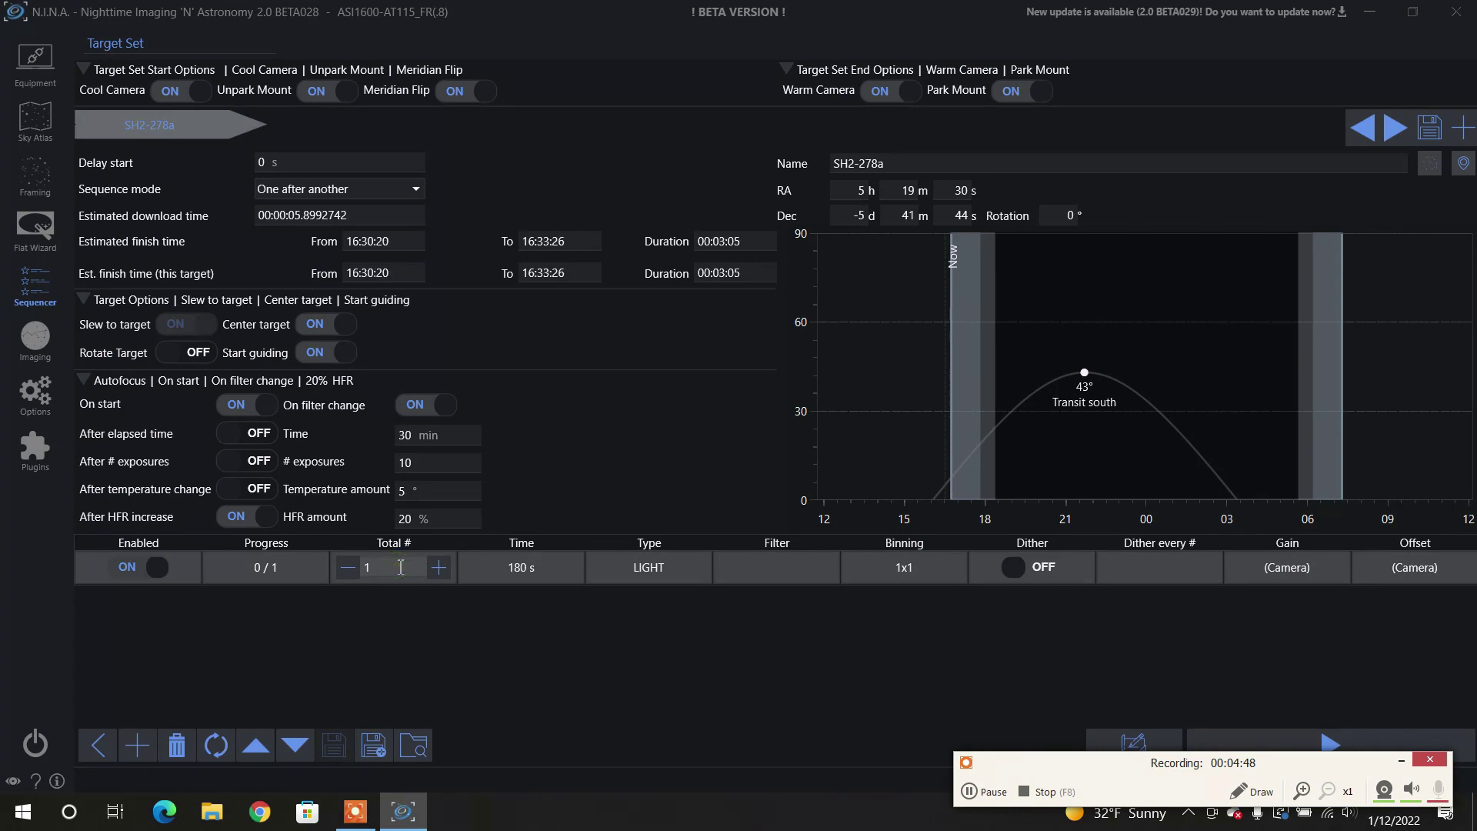
text(20)
click(789, 574)
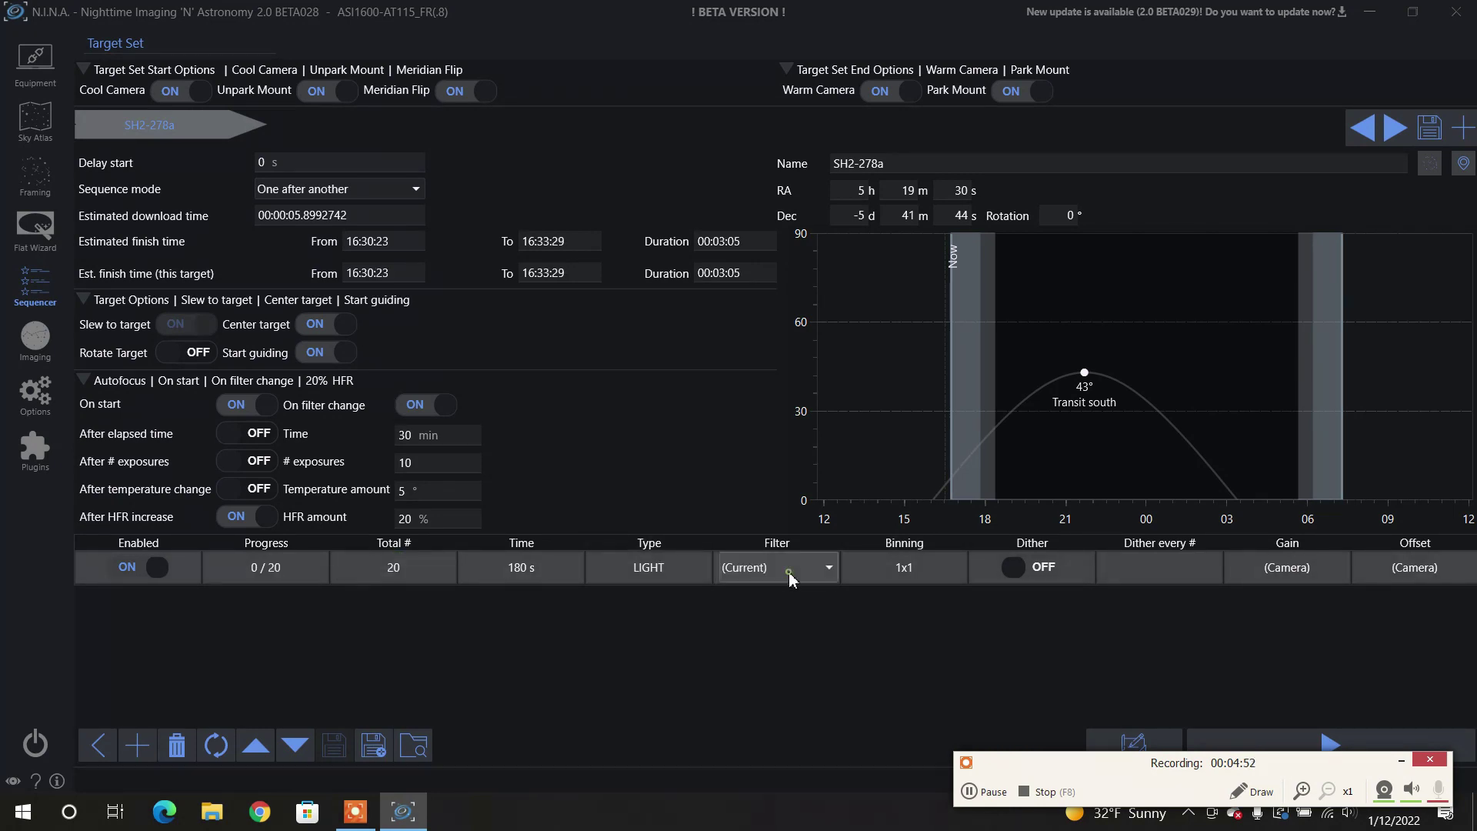
Step: Choose the Ha filter and turn on dithering every 4 frames
click(830, 569)
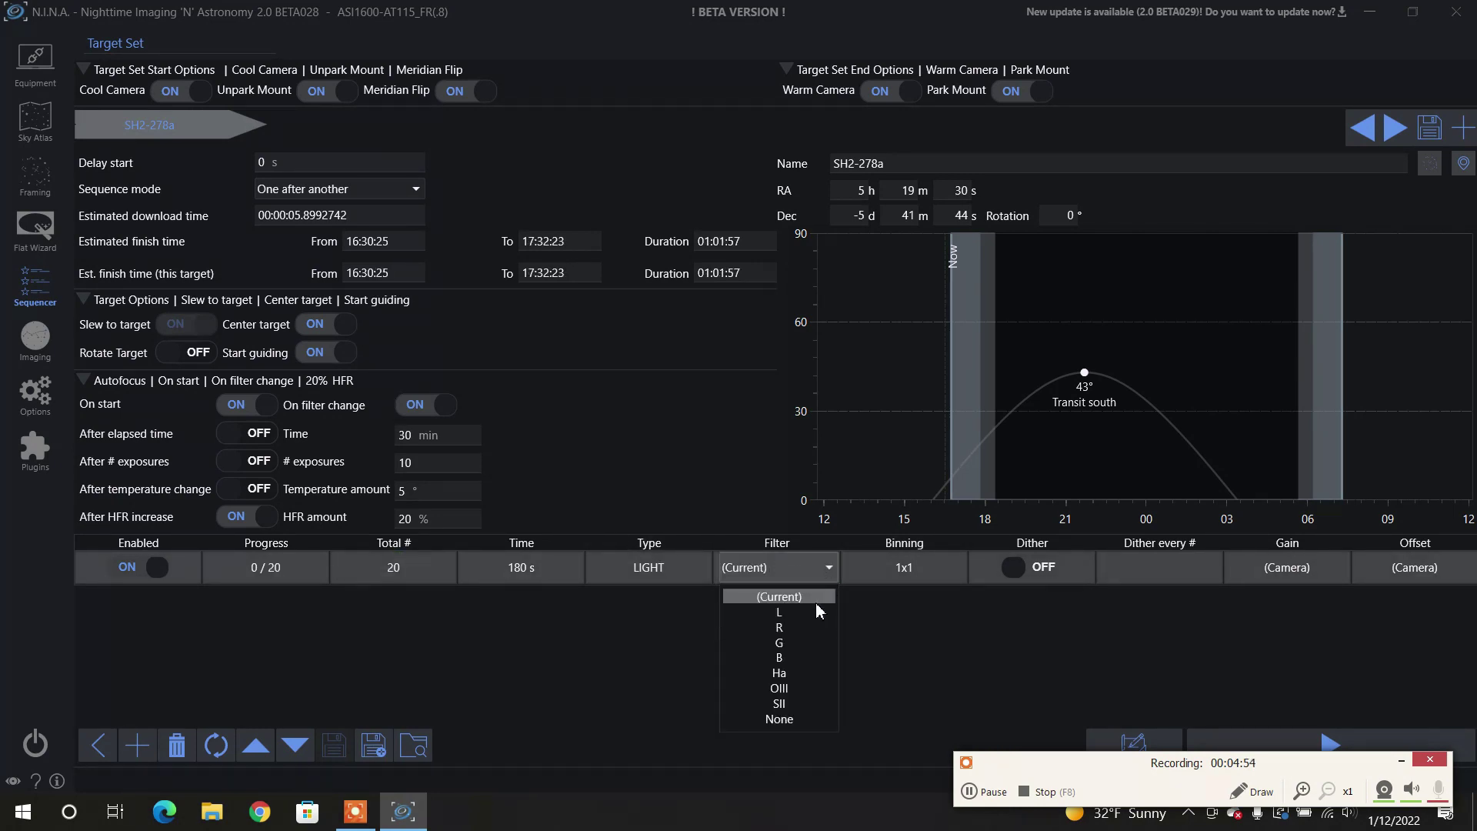
click(792, 674)
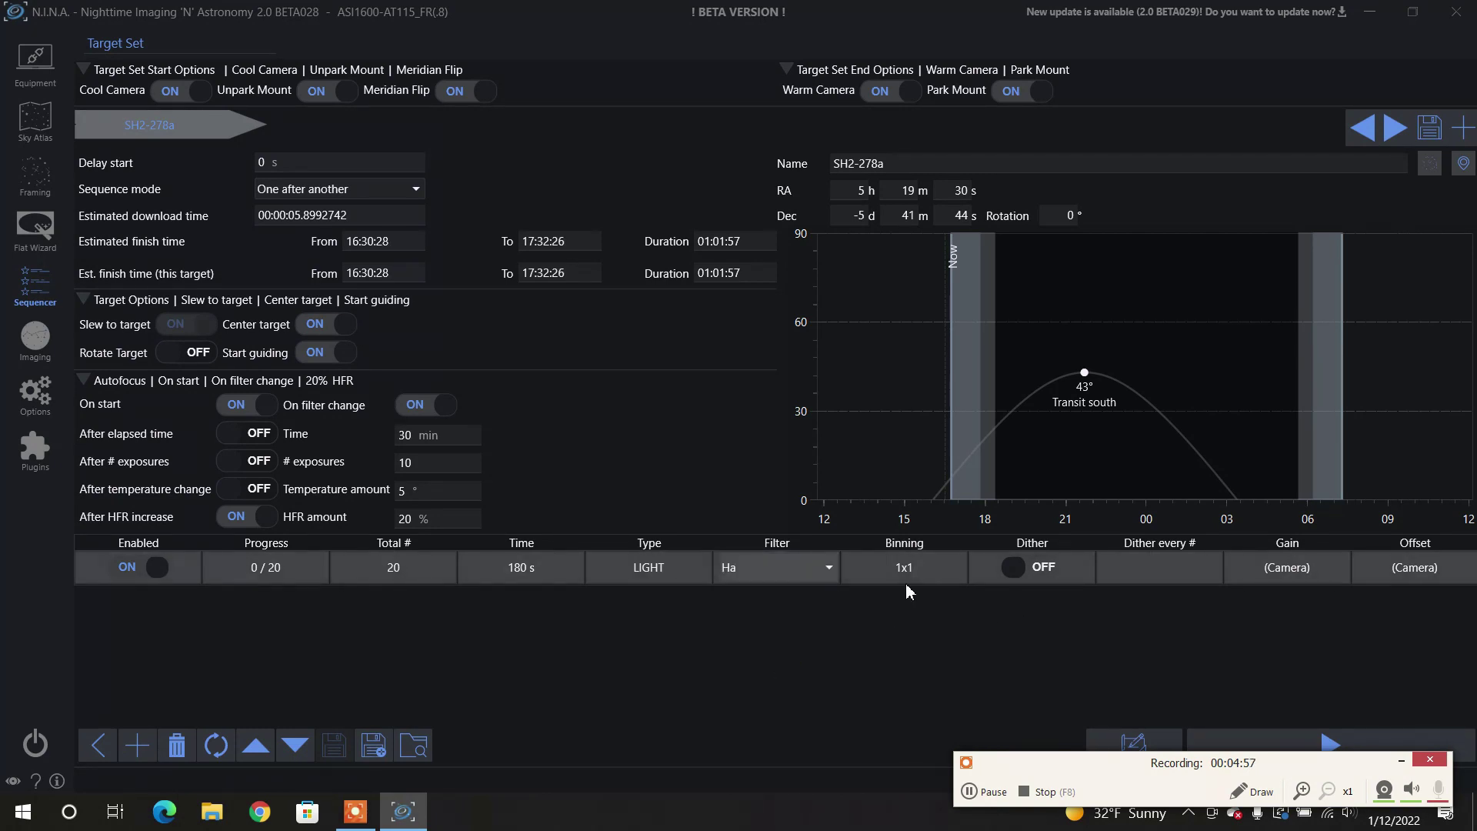
click(1014, 567)
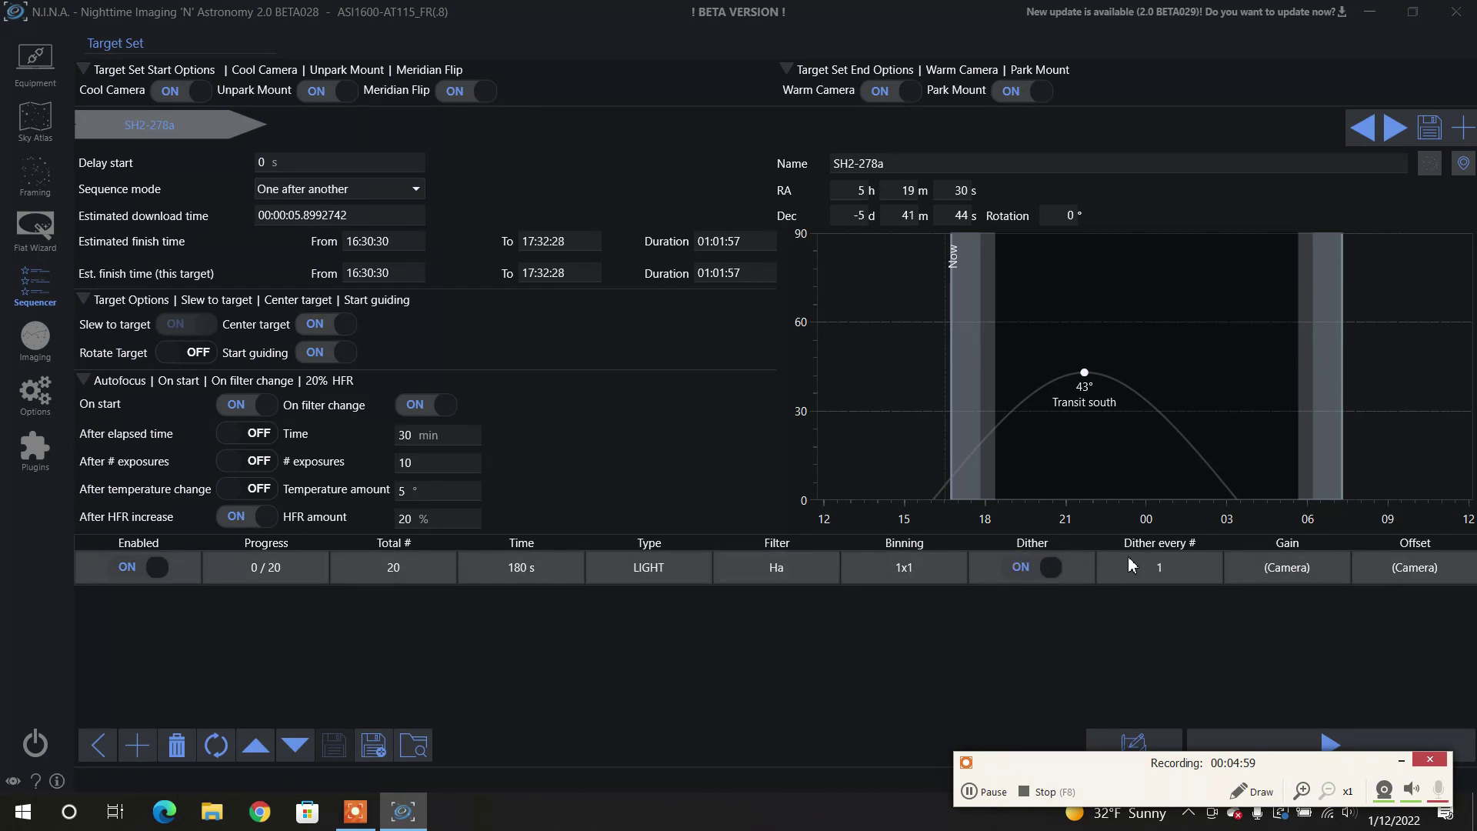
click(1165, 572)
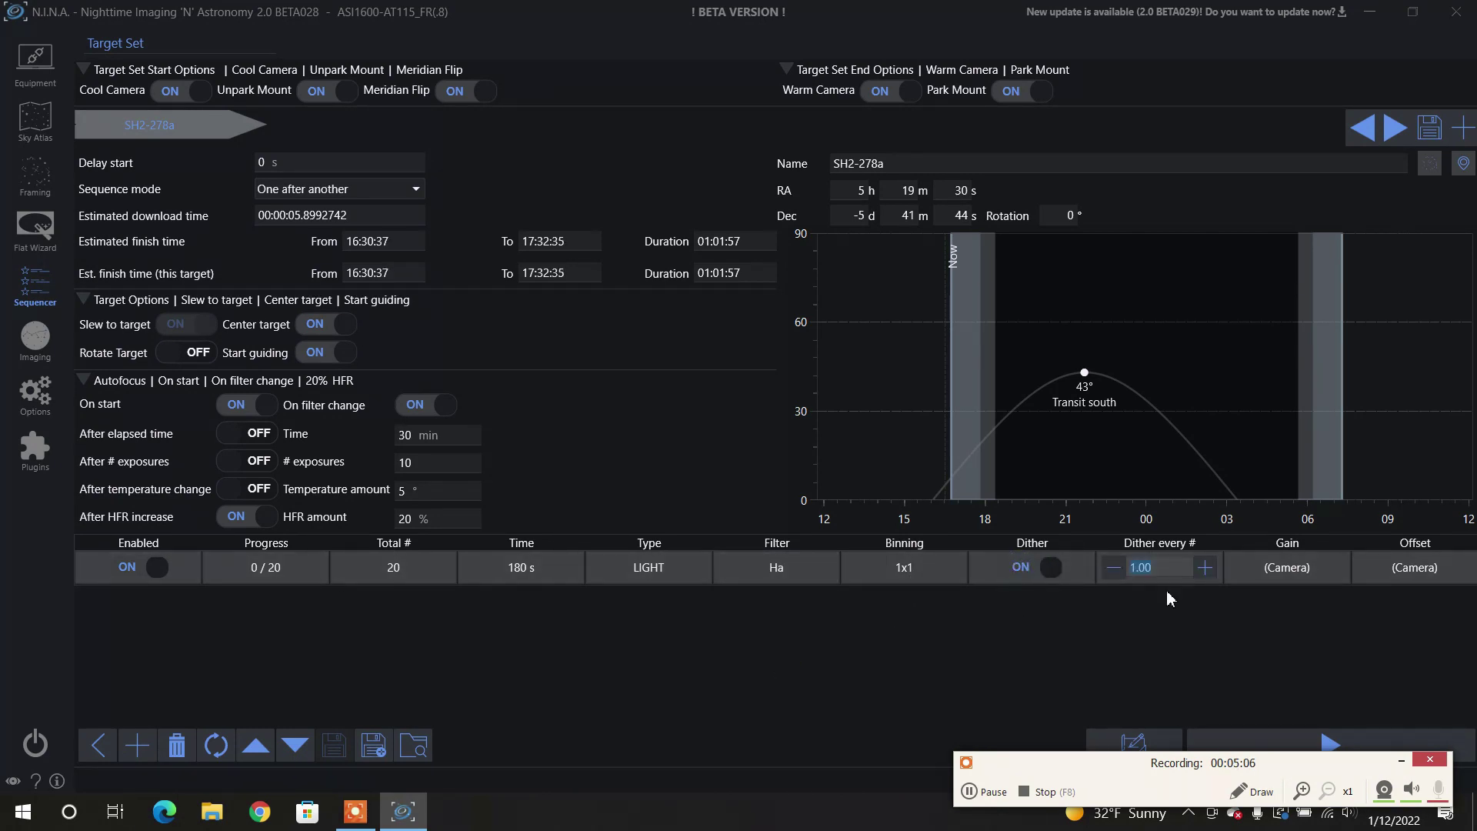
text(4)
Step: Add a second 20 × 180 s exposure row and switch its filter from Ha to OIII
click(138, 745)
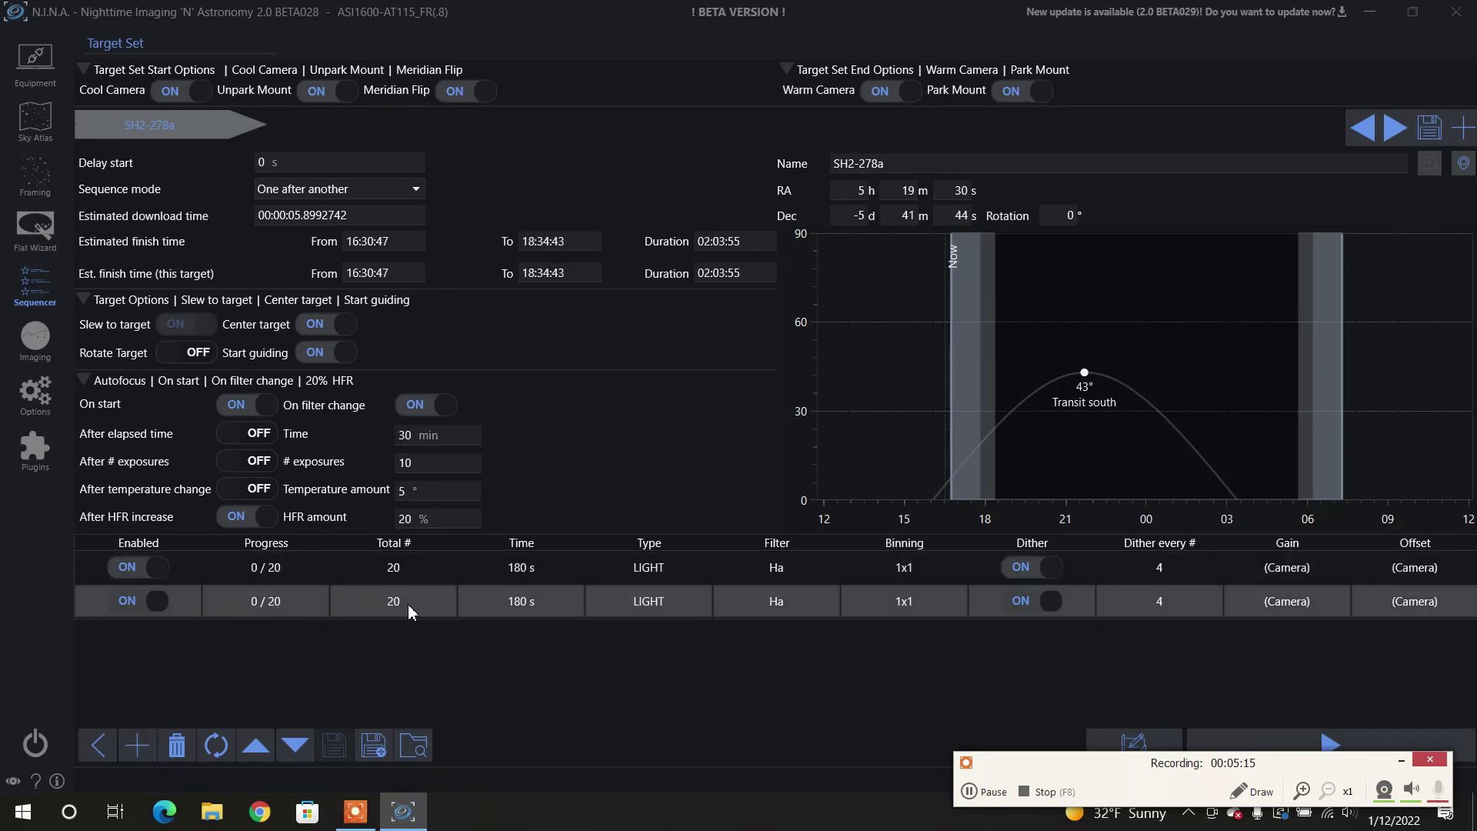
click(783, 605)
click(783, 604)
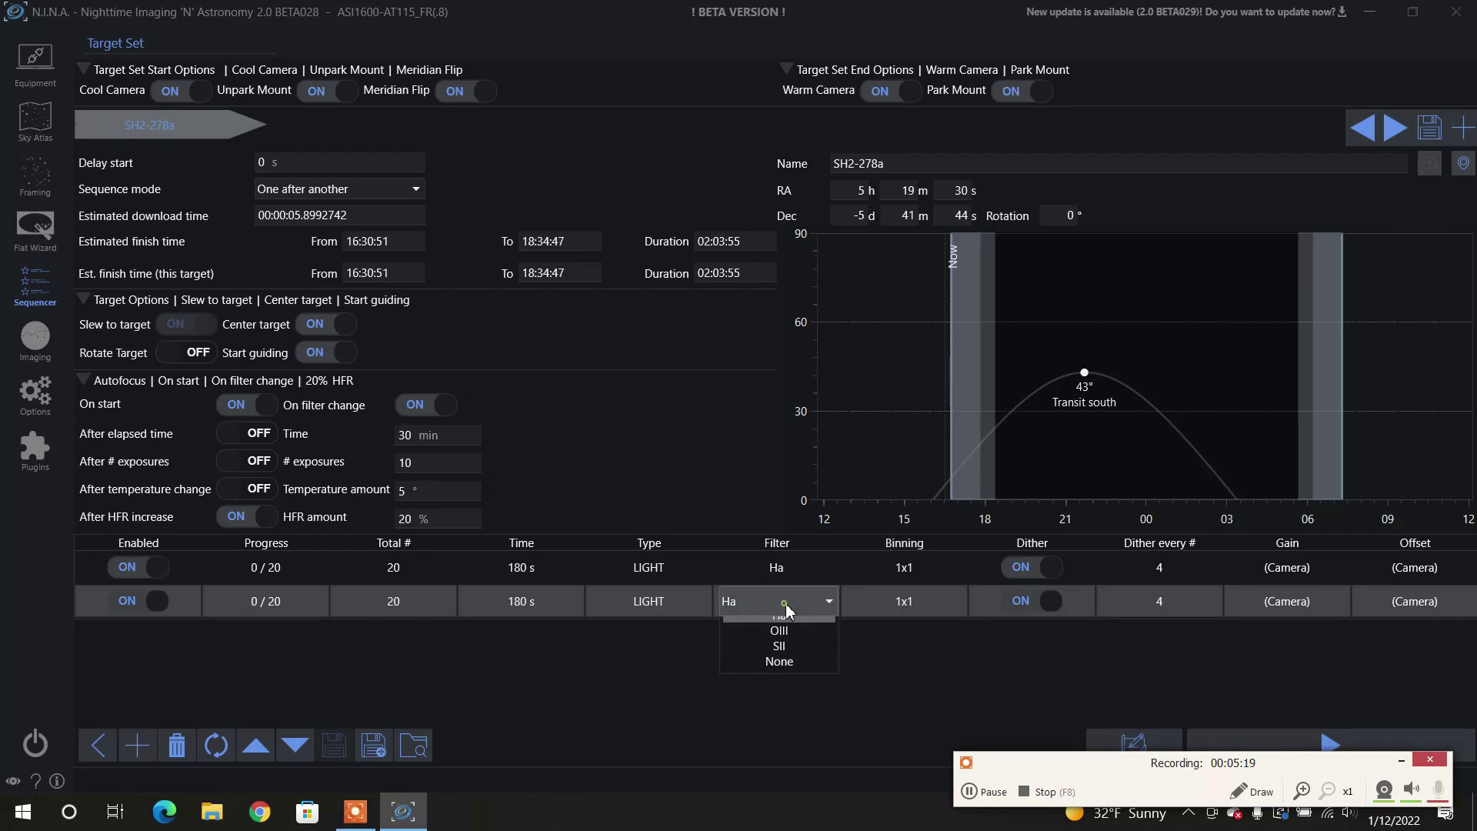
click(779, 722)
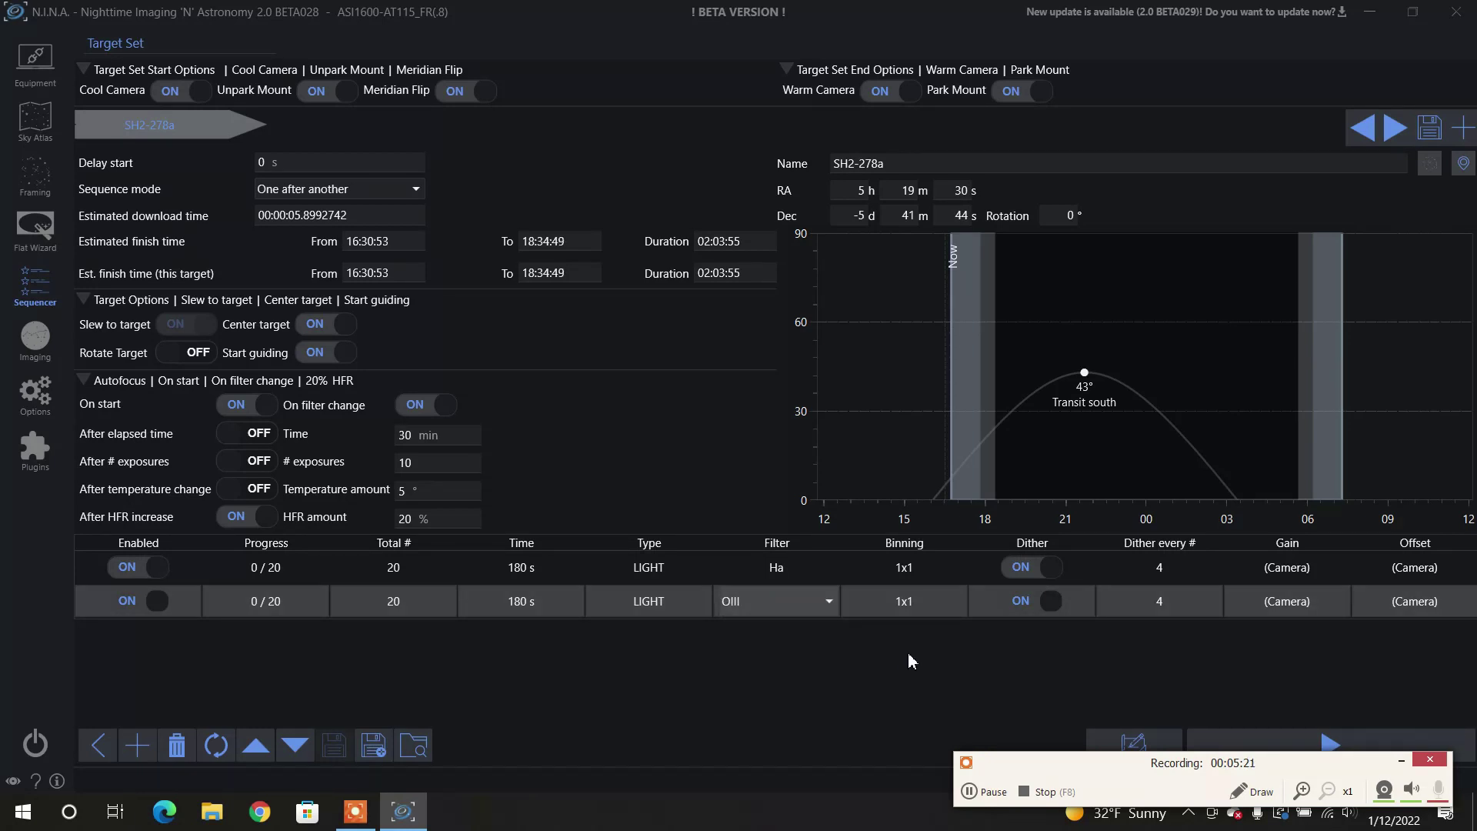
click(1314, 621)
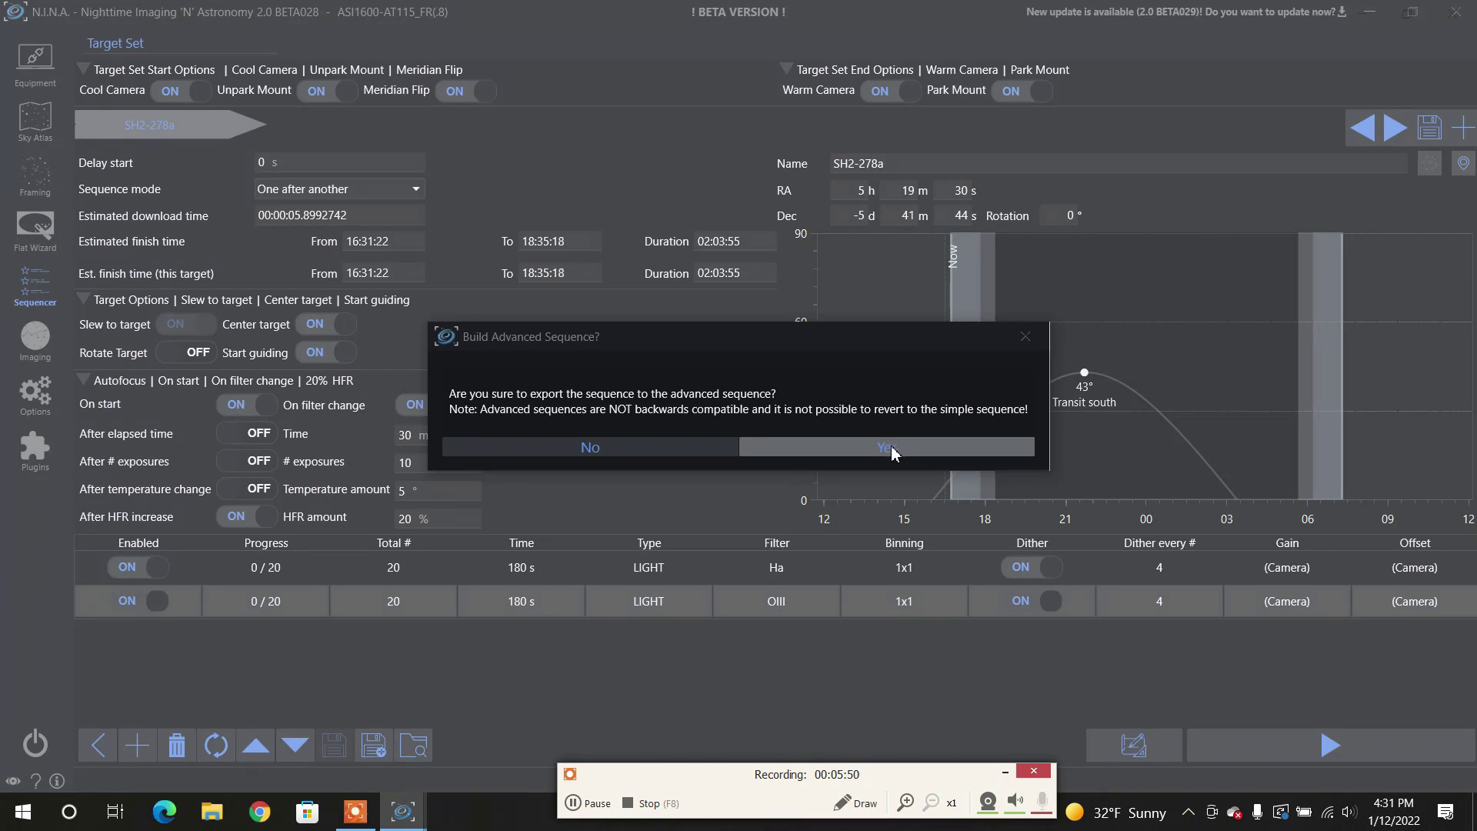
Step: Confirm building the advanced sequence and review the resulting Ha and OIII Smart Exposure rows
click(893, 454)
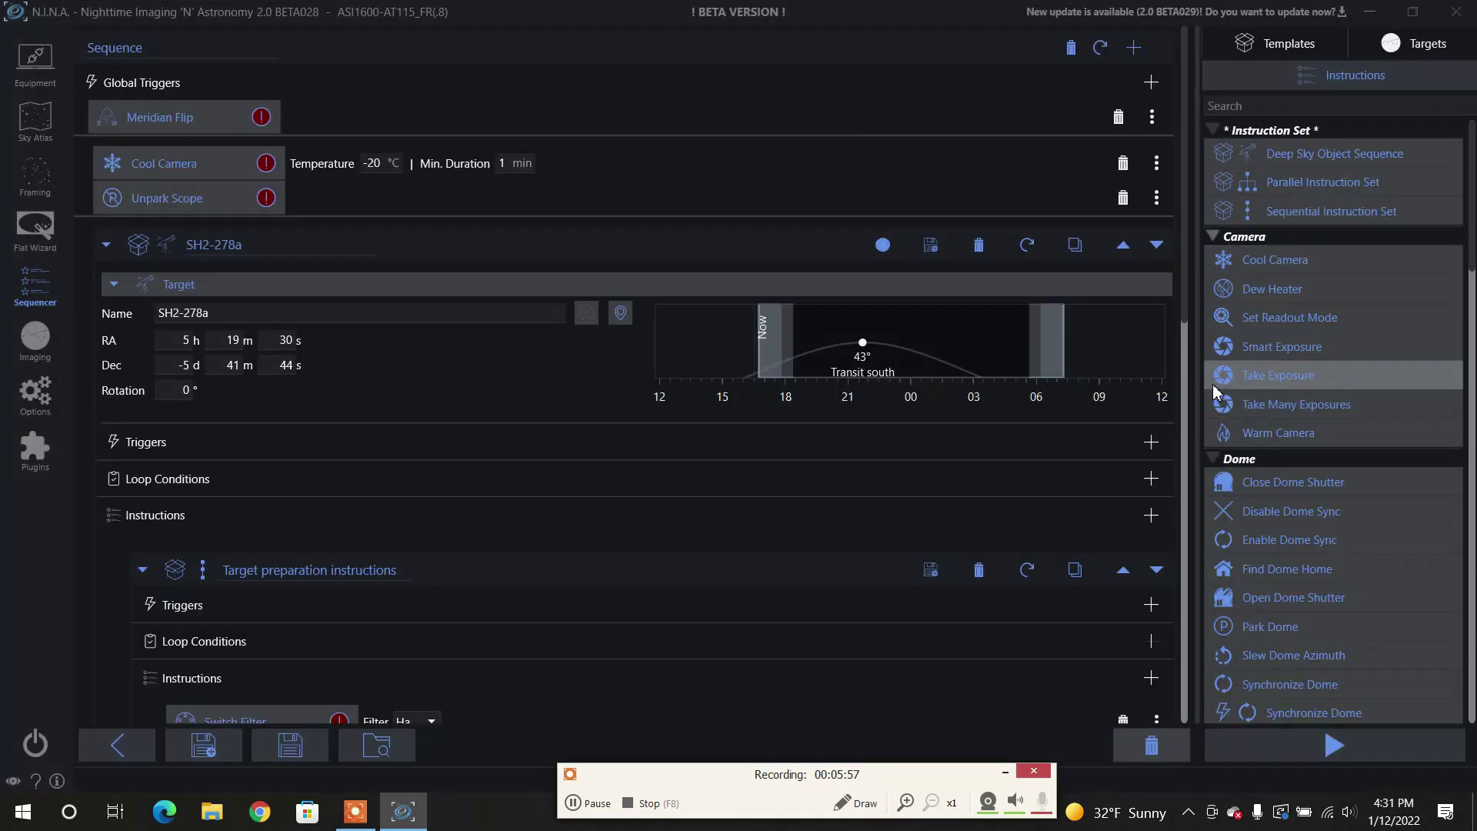
scroll(1185, 360, down, 9)
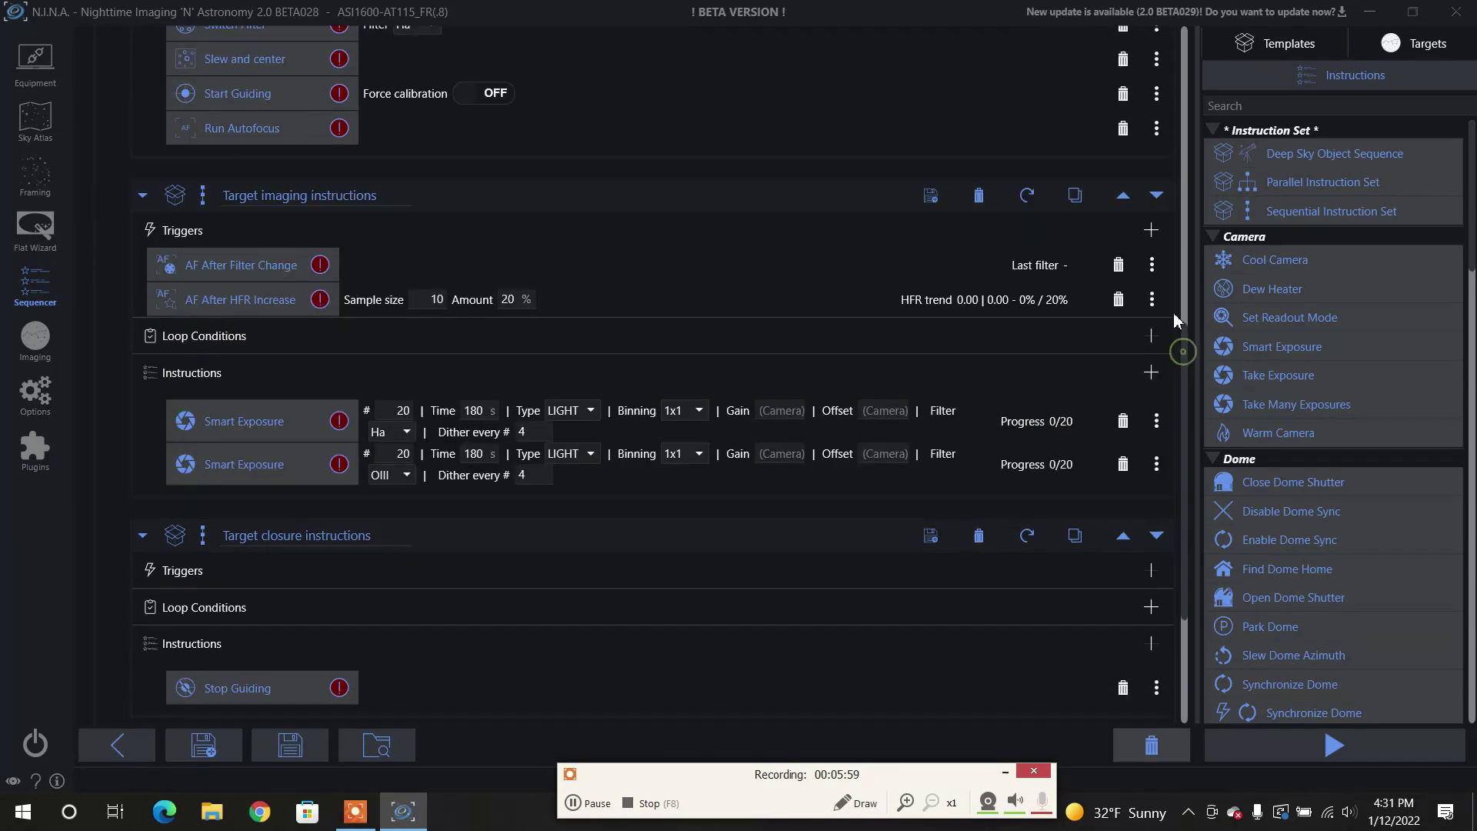
scroll(1180, 329, up, 6)
scroll(1175, 118, up, 3)
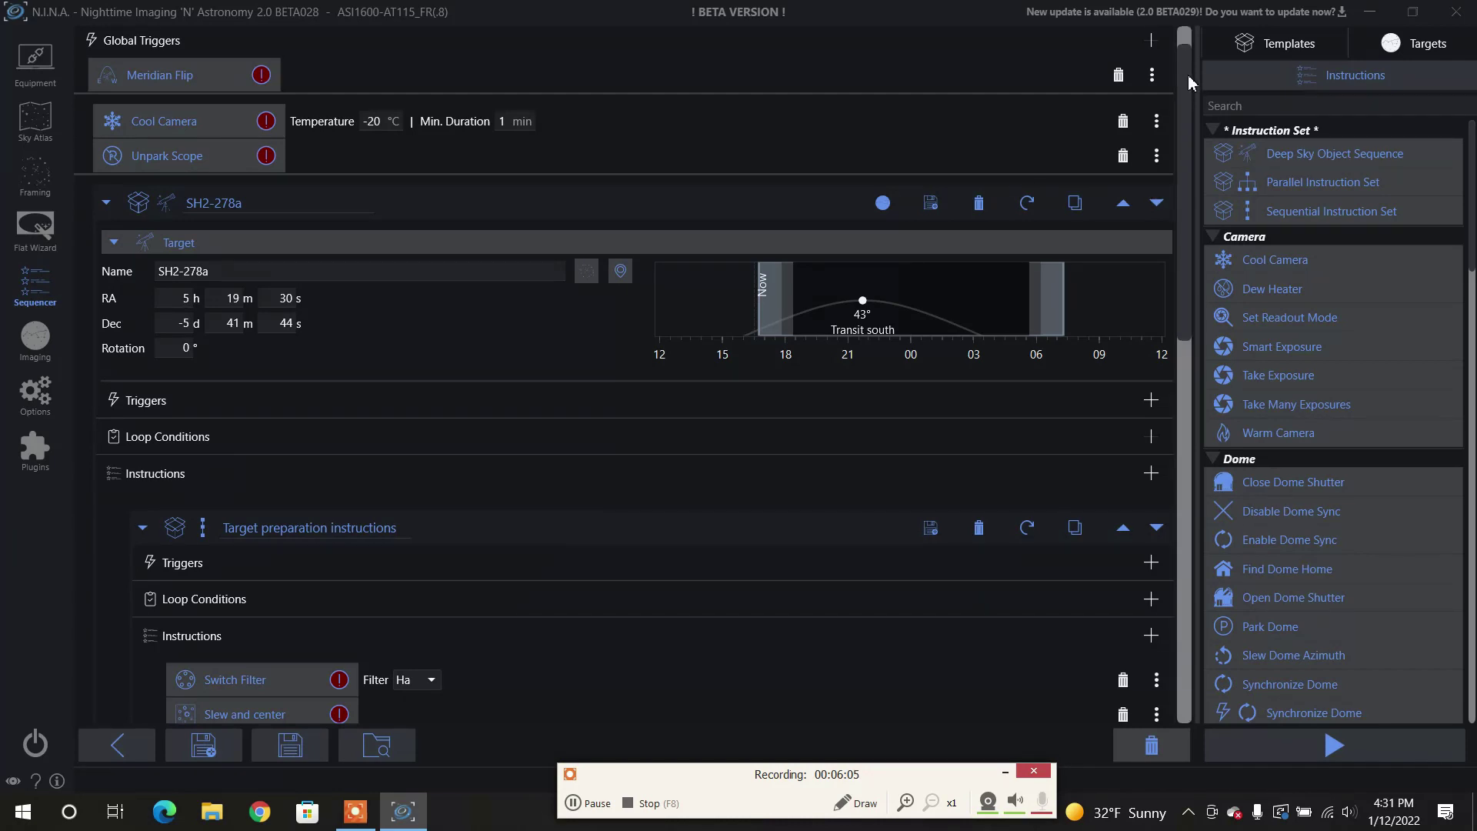
scroll(1178, 68, up, 1)
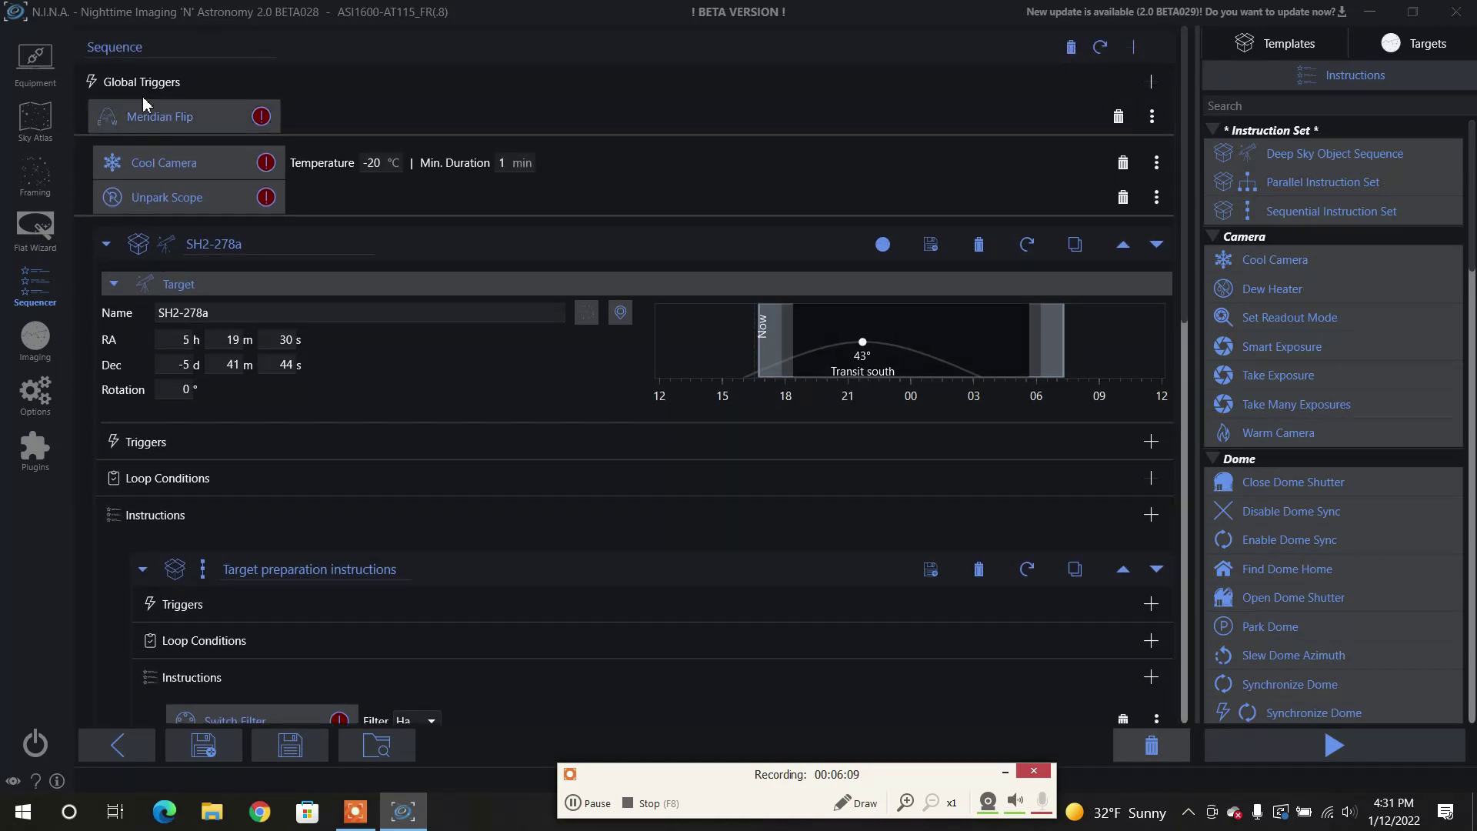
click(147, 122)
click(1185, 423)
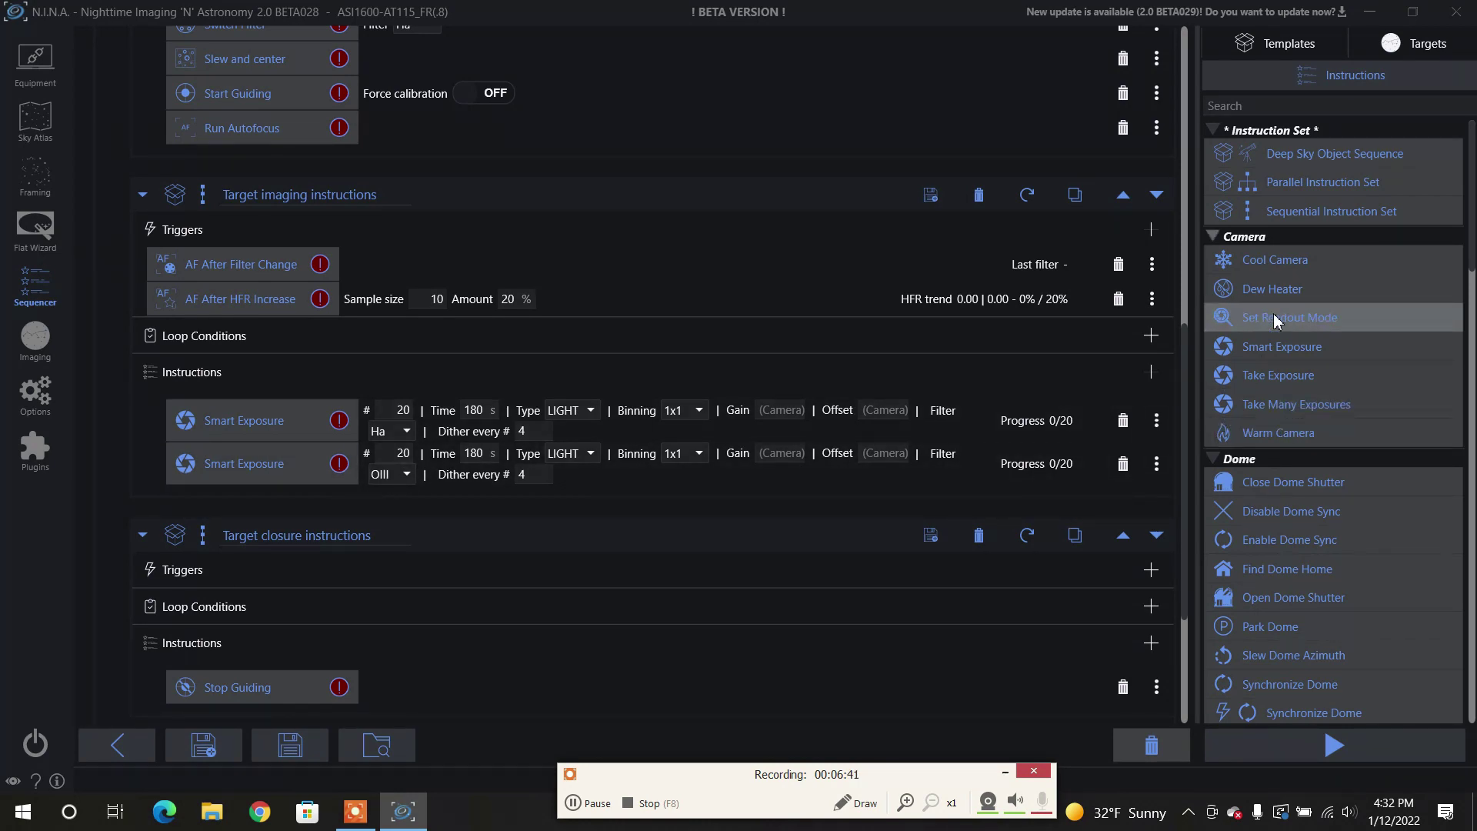
scroll(1293, 365, down, 6)
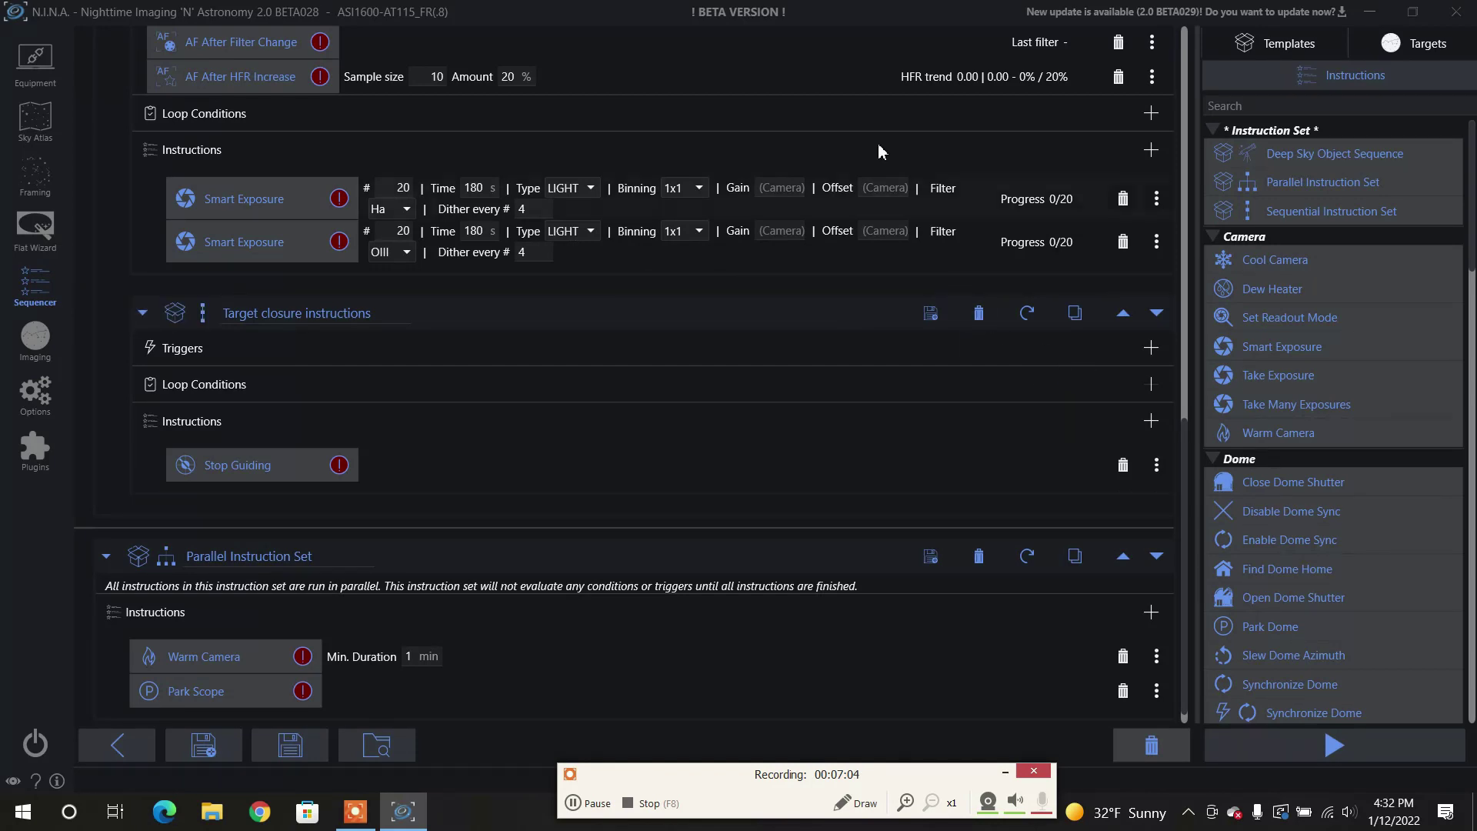
scroll(572, 339, up, 1)
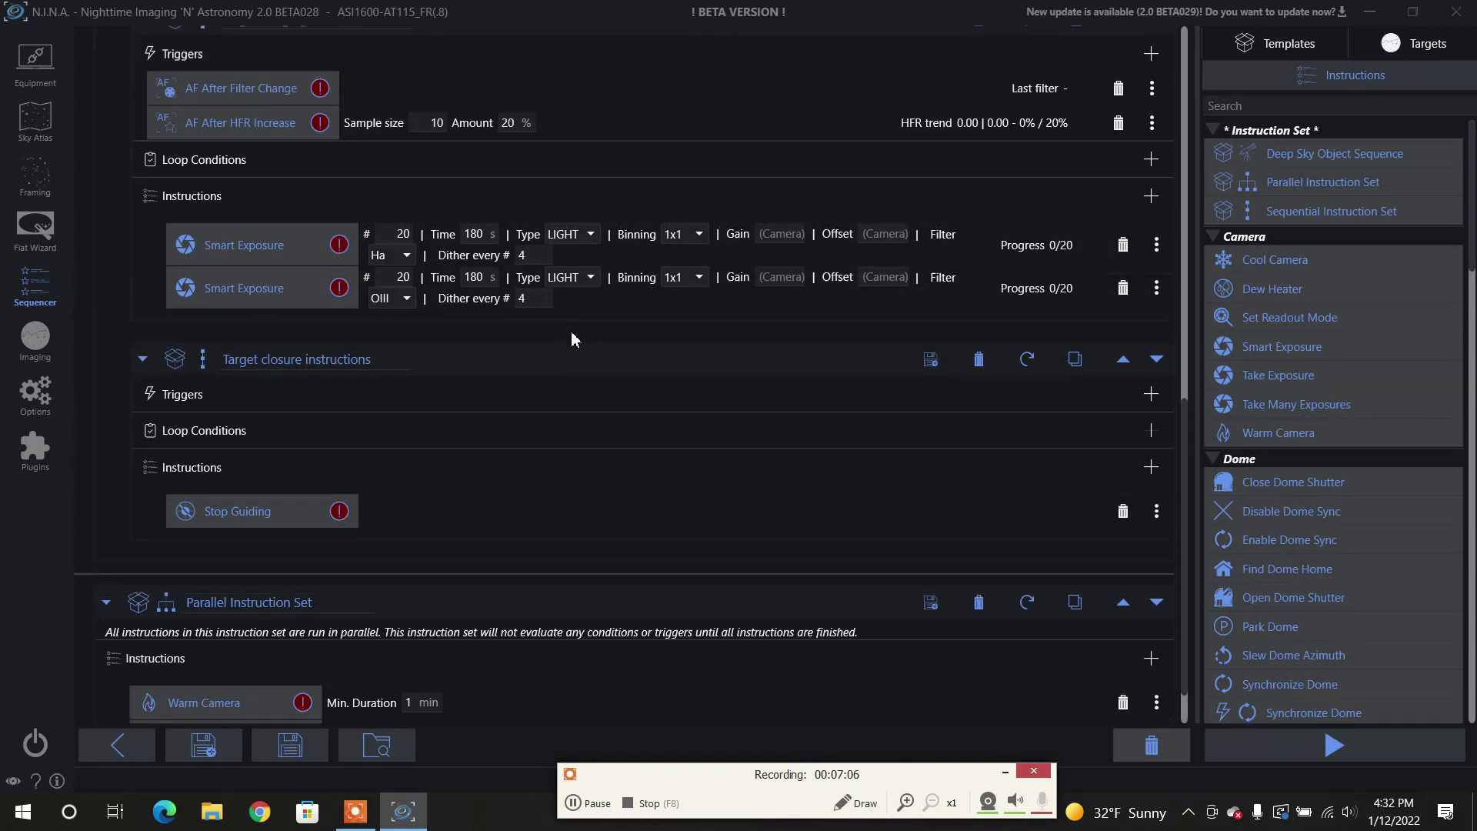
scroll(572, 339, up, 1)
scroll(374, 238, up, 1)
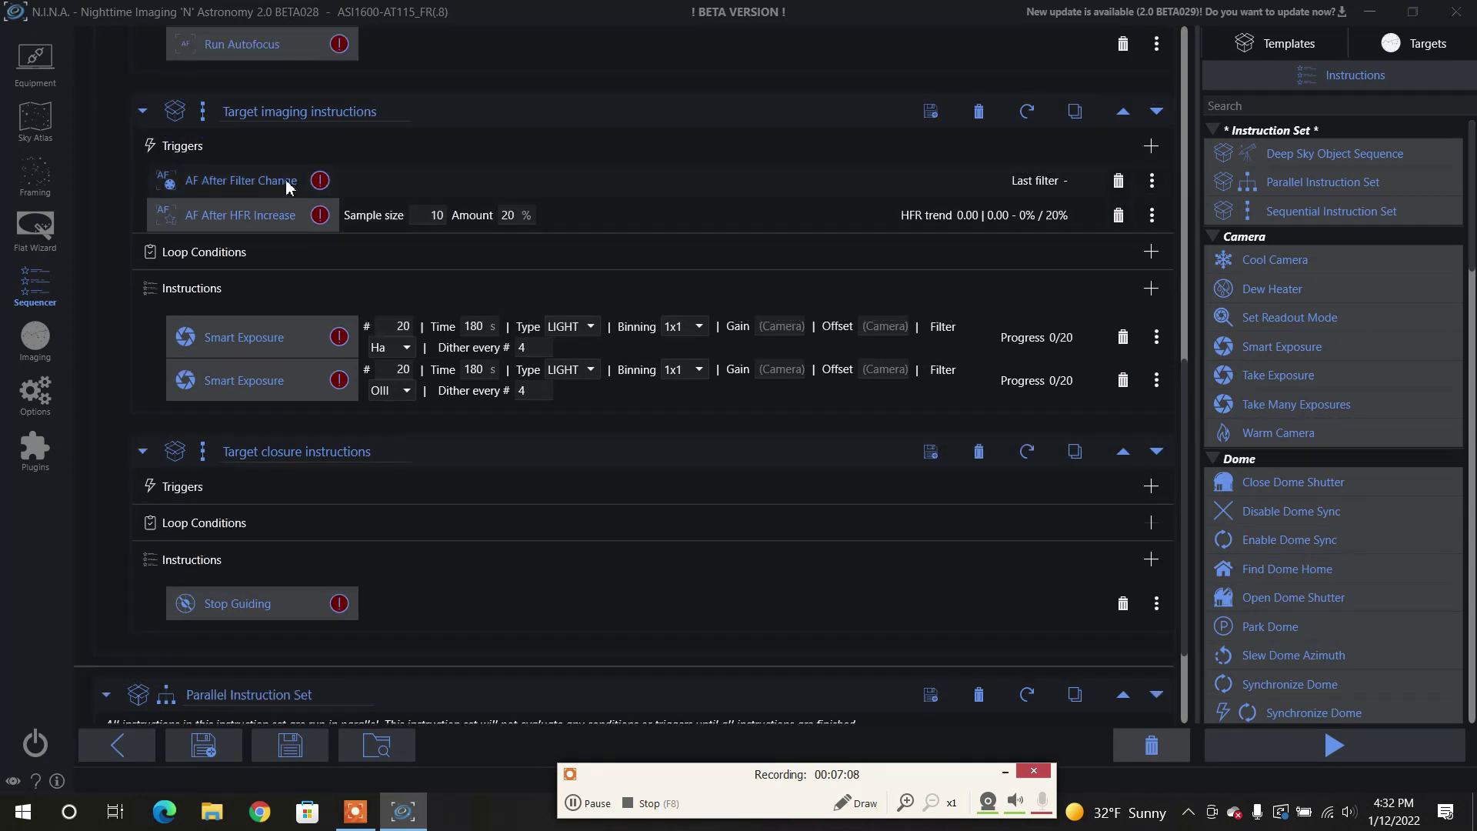
scroll(288, 187, down, 3)
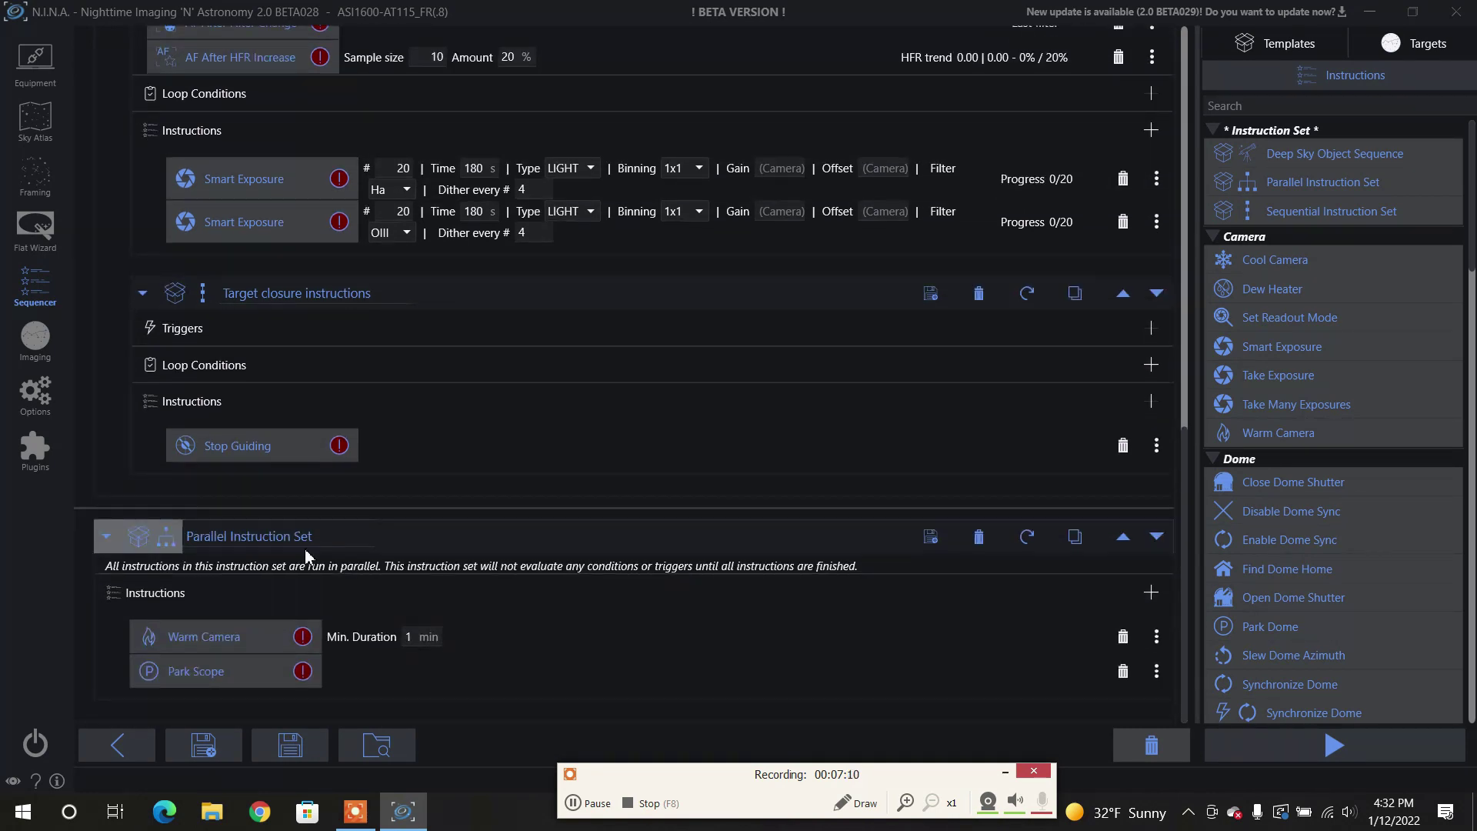
click(236, 644)
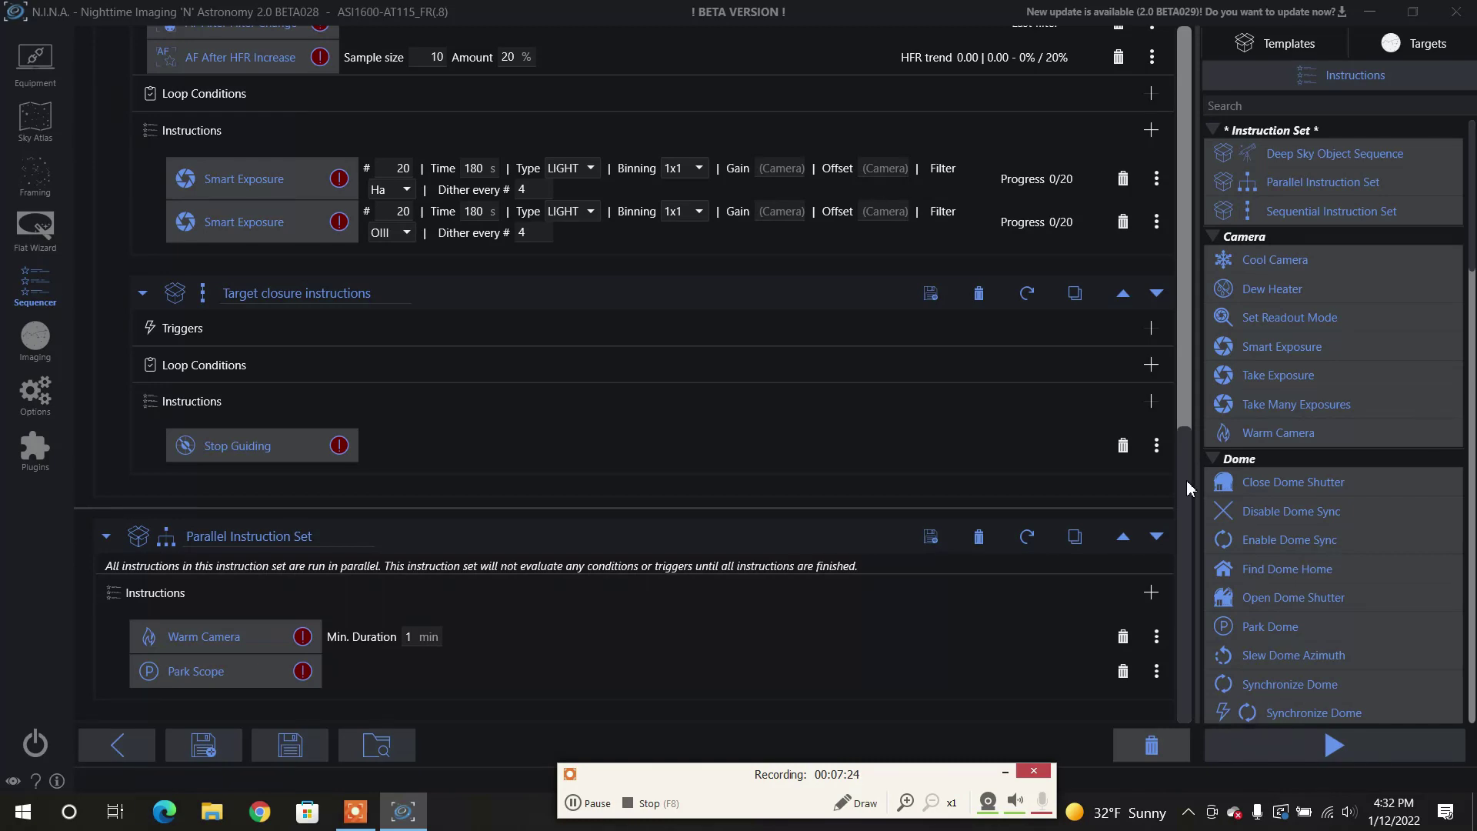
scroll(1187, 489, up, 15)
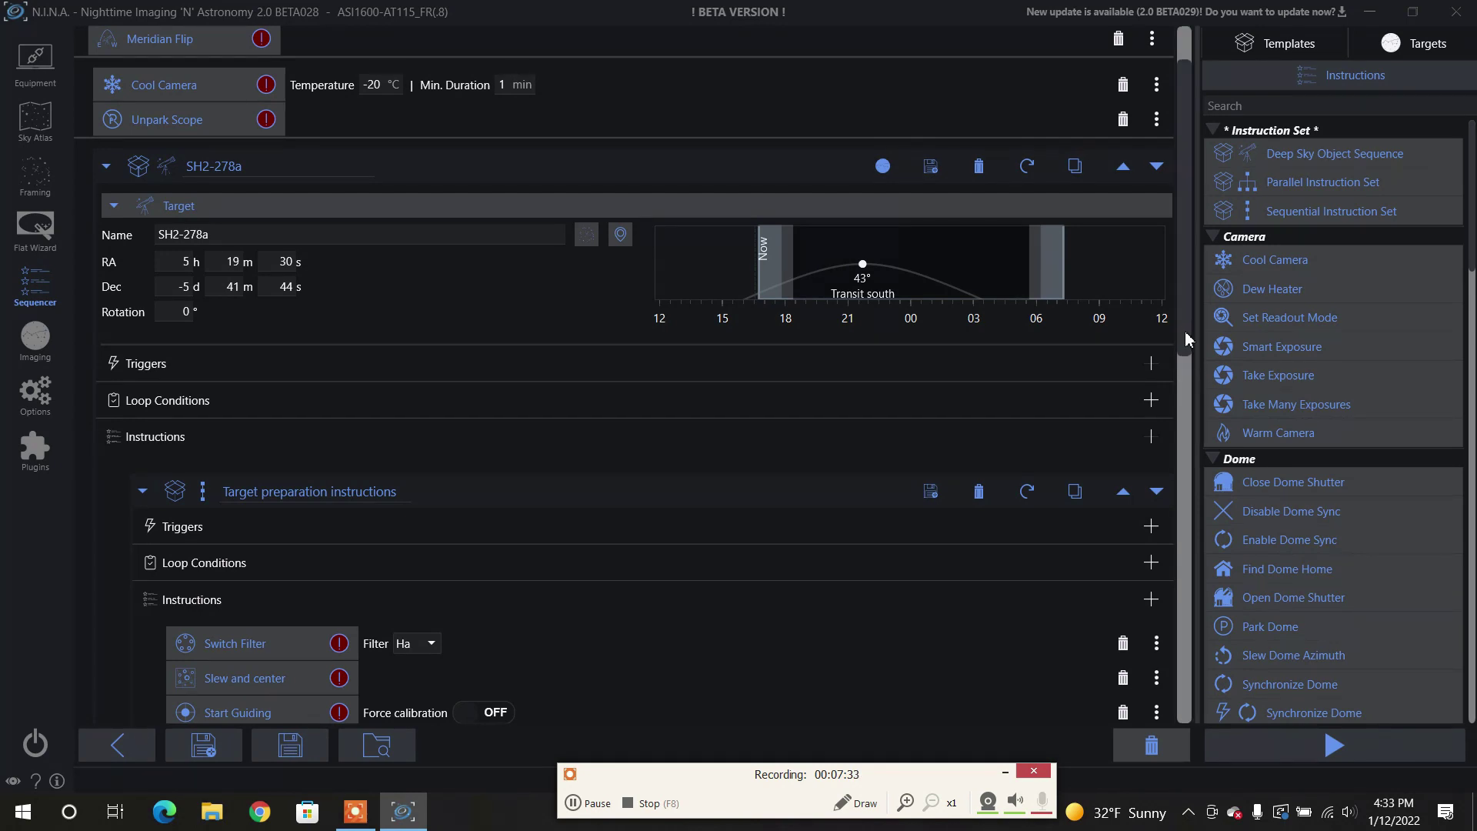
scroll(1187, 338, up, 2)
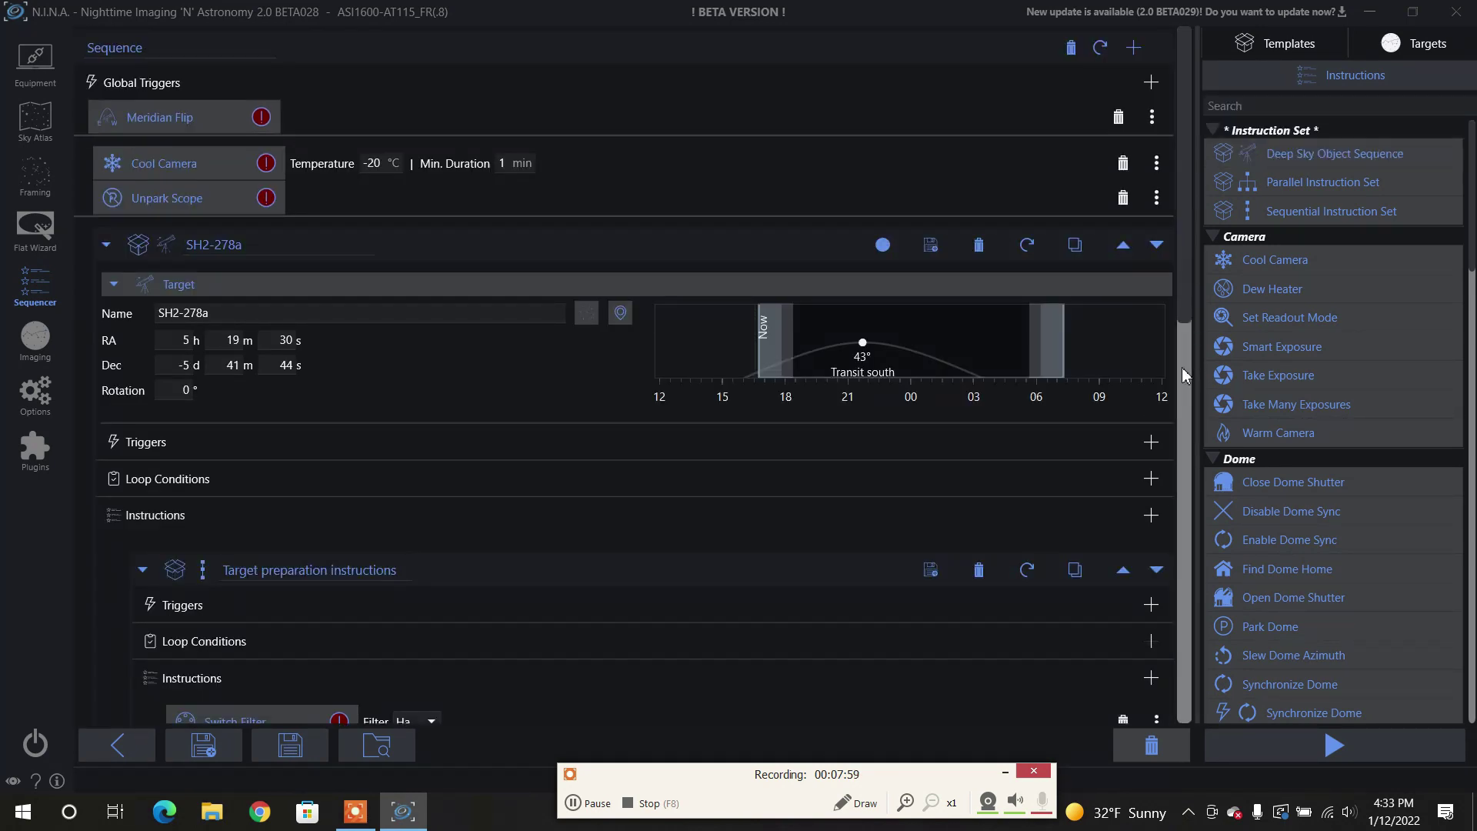